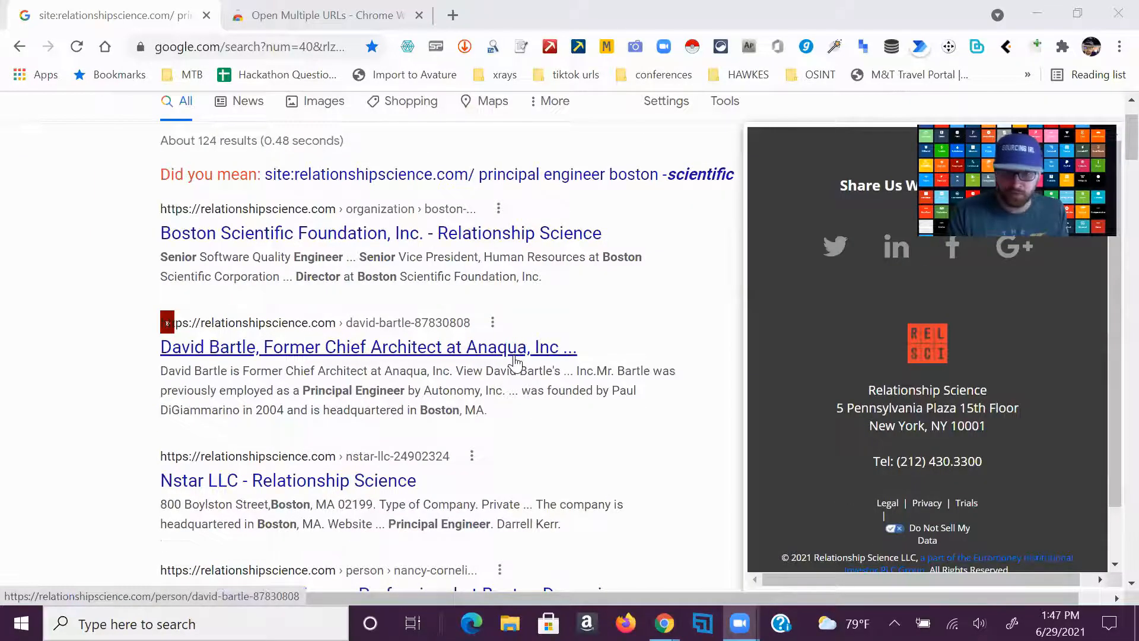
Run Instant Data Scraper on the Google results for principal engineers in Boston on relationshipscience.com
scroll(512, 316, "up", 1)
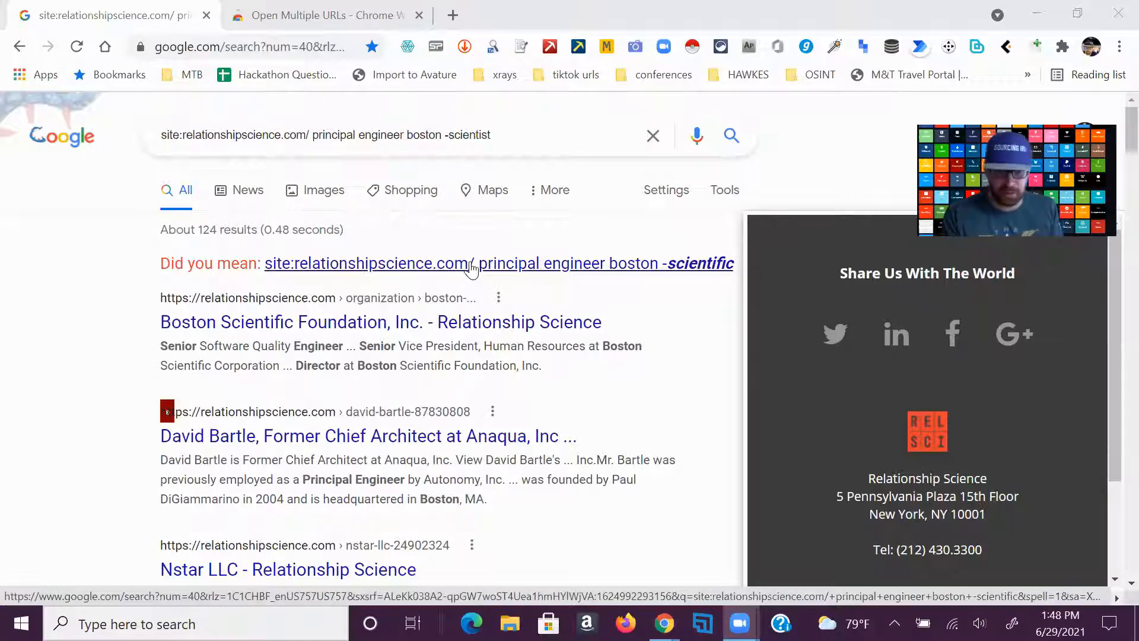
scroll(472, 269, "down", 1)
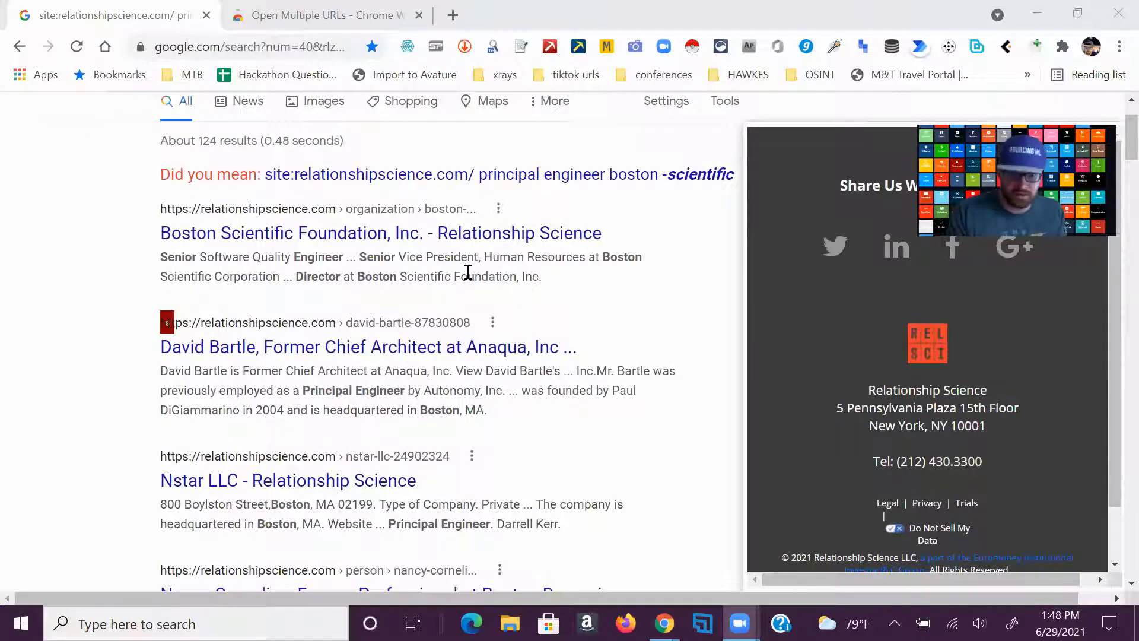
scroll(466, 270, "down", 4)
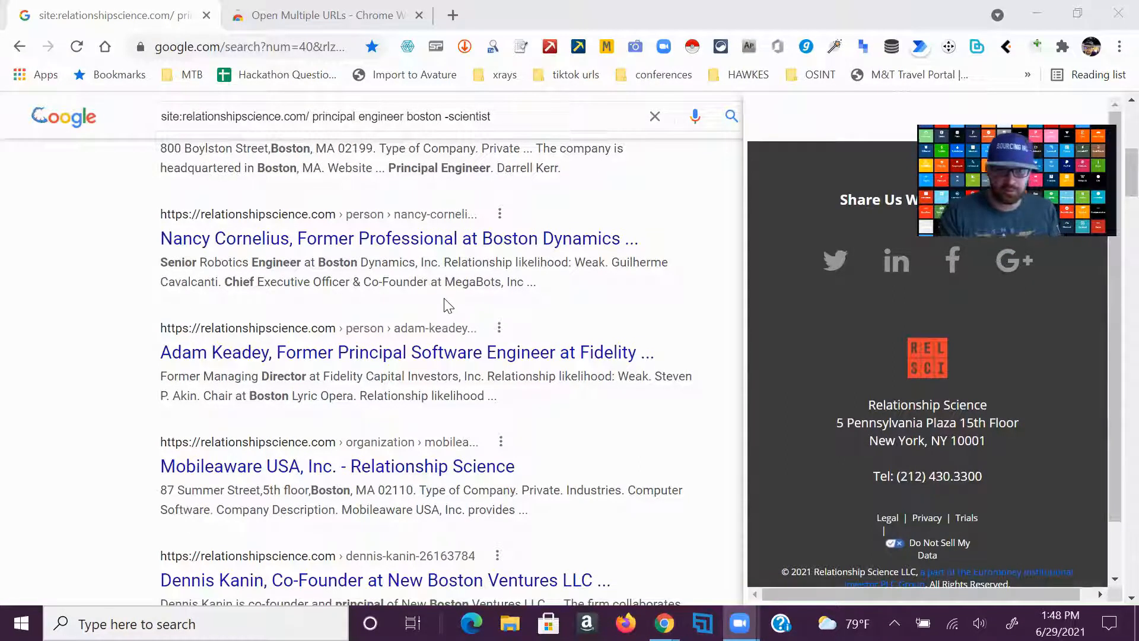
scroll(445, 304, "down", 1)
scroll(445, 303, "down", 2)
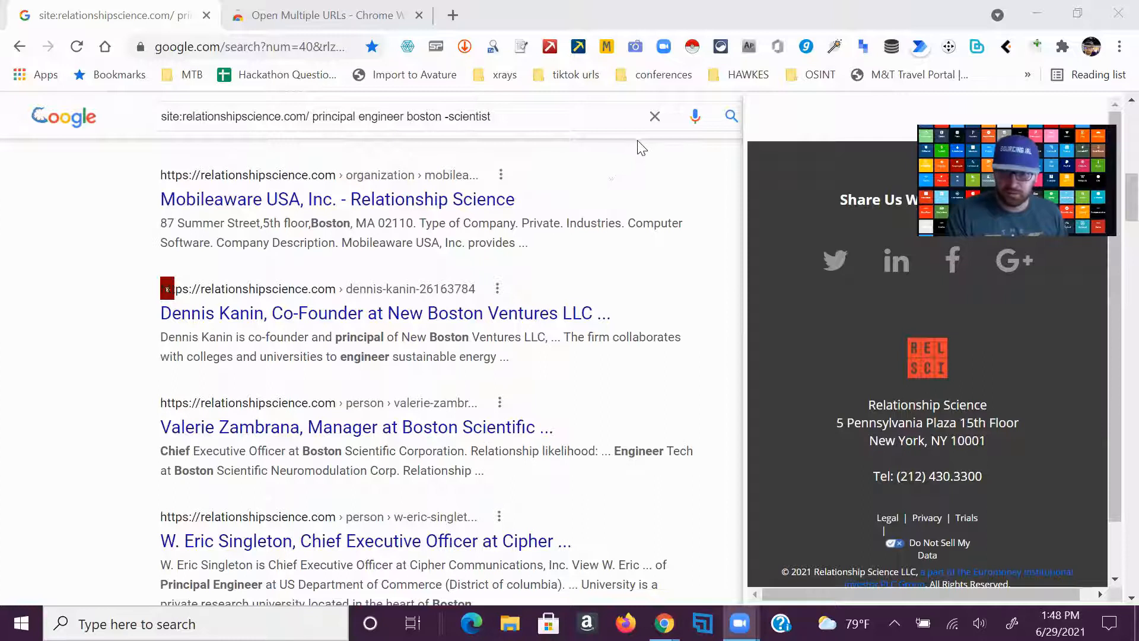
left_click(693, 49)
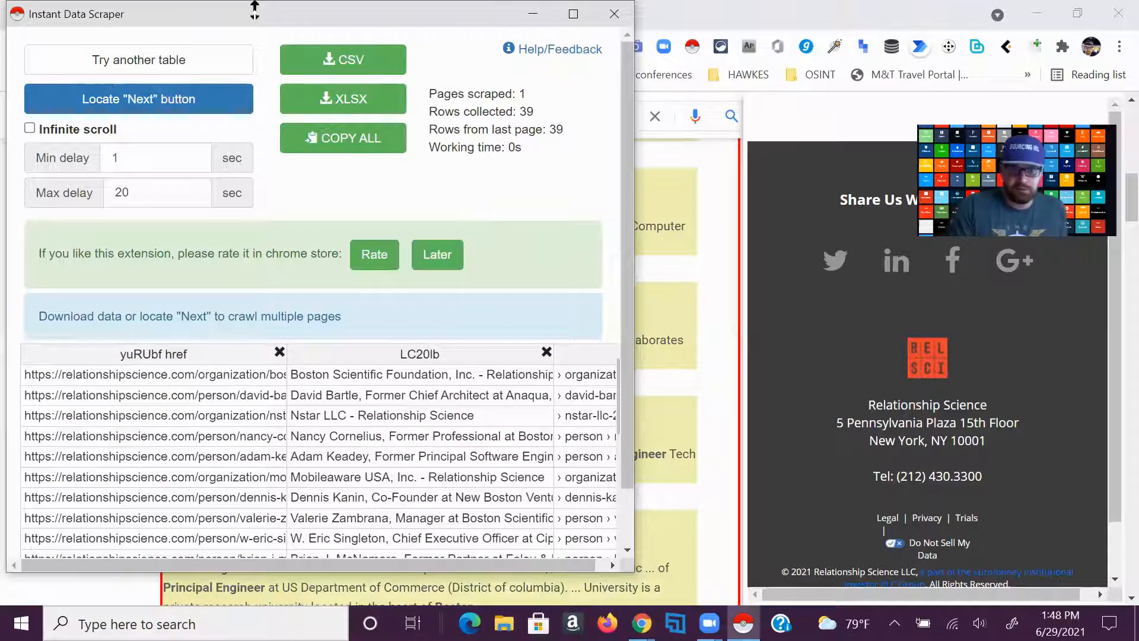
Examine the rows and columns of the scraped results table, including the link, title and description fields
scroll(510, 384, "down", 3)
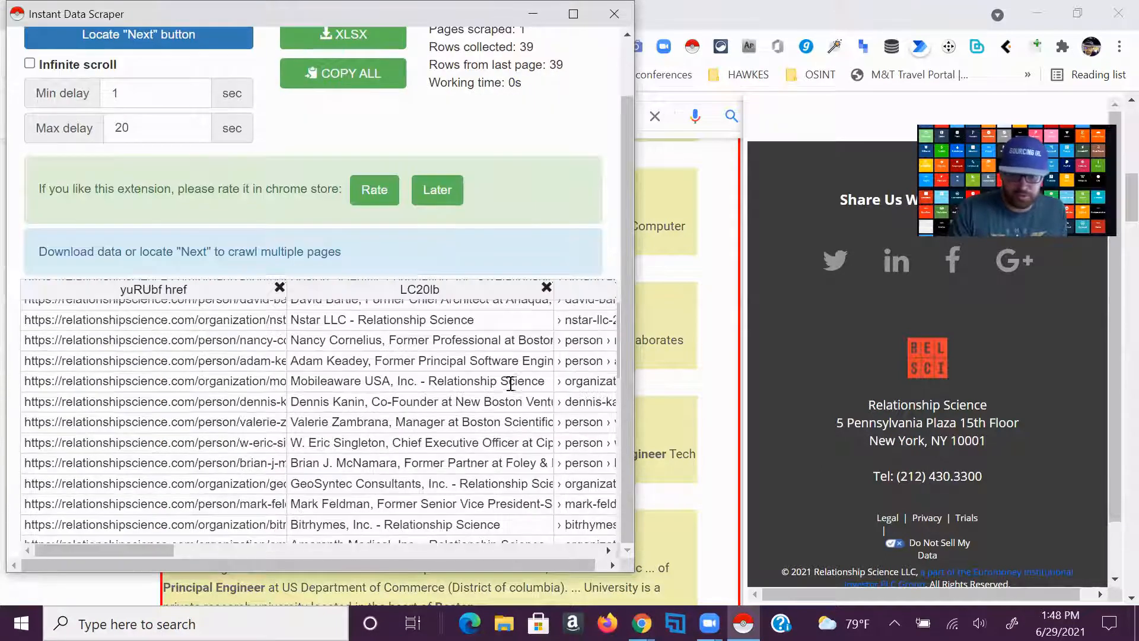
scroll(509, 383, "down", 3)
scroll(460, 369, "up", 4)
scroll(466, 371, "down", 3)
scroll(468, 372, "down", 1)
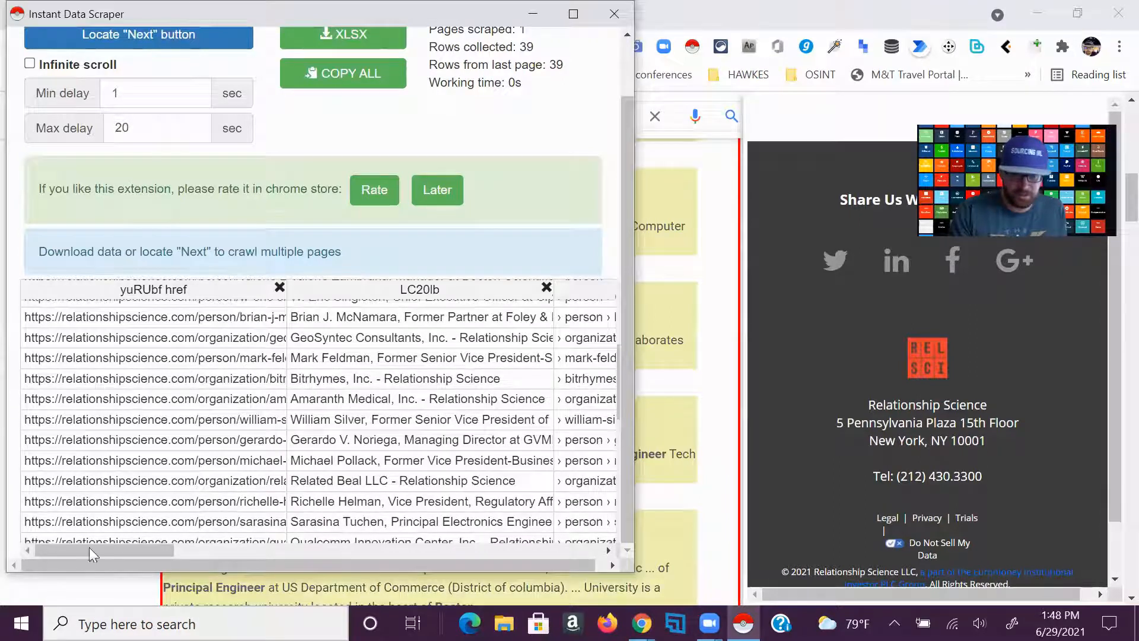
left_click_drag(99, 549, 147, 548)
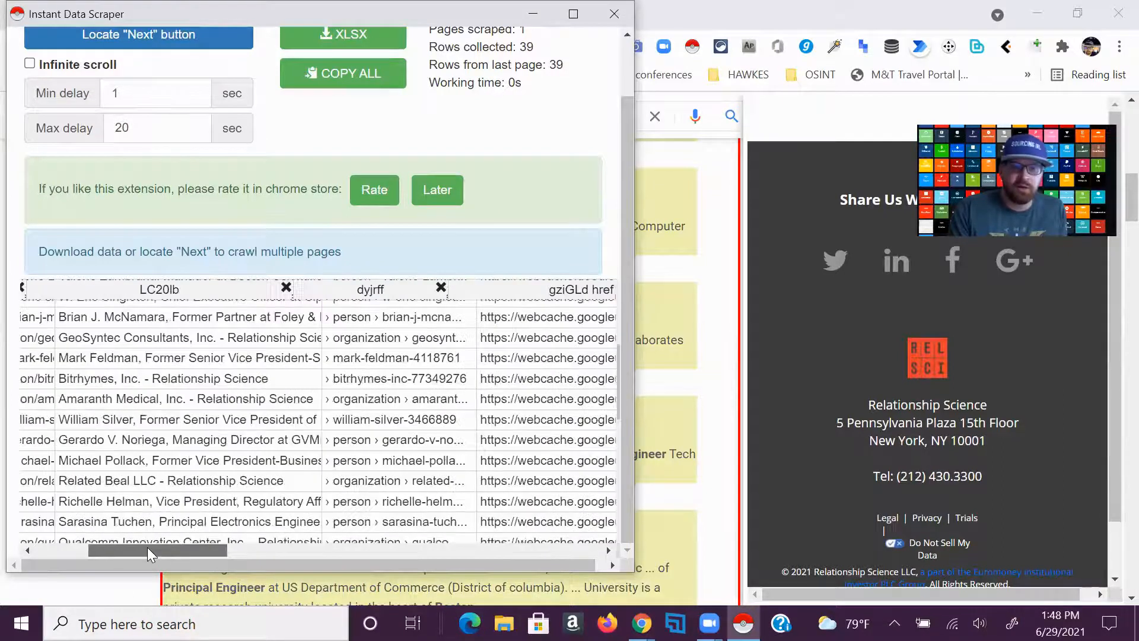
left_click_drag(219, 565, 295, 577)
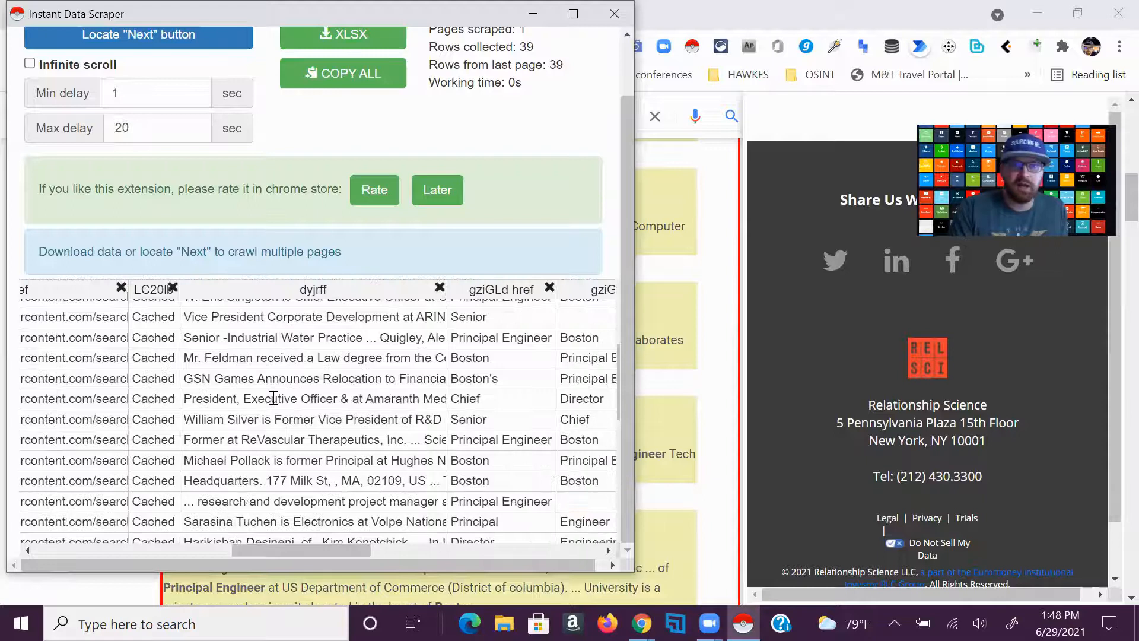
Move the scraper window off the search results and review the entries highlighted for scraping
left_click_drag(315, 8, 682, 375)
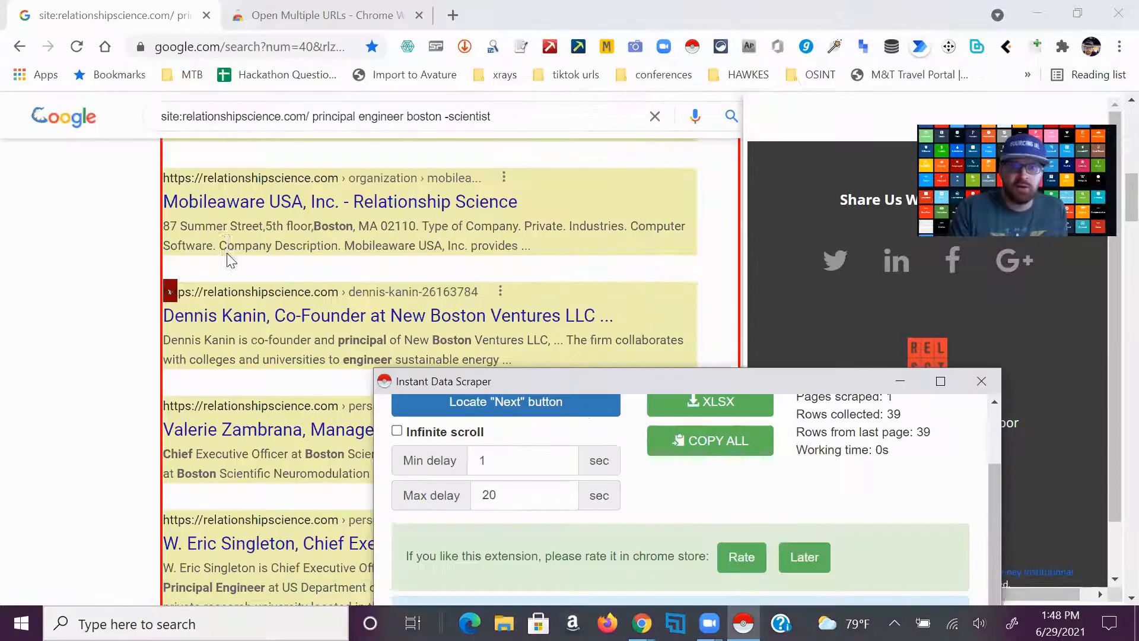
scroll(228, 243, "up", 8)
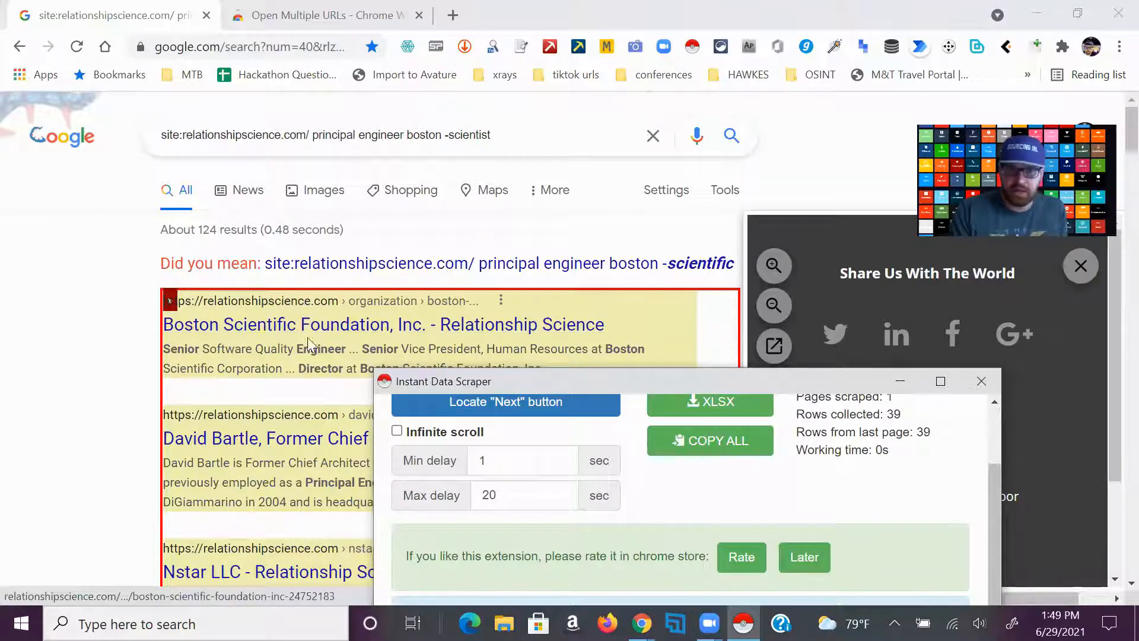
scroll(257, 395, "down", 1)
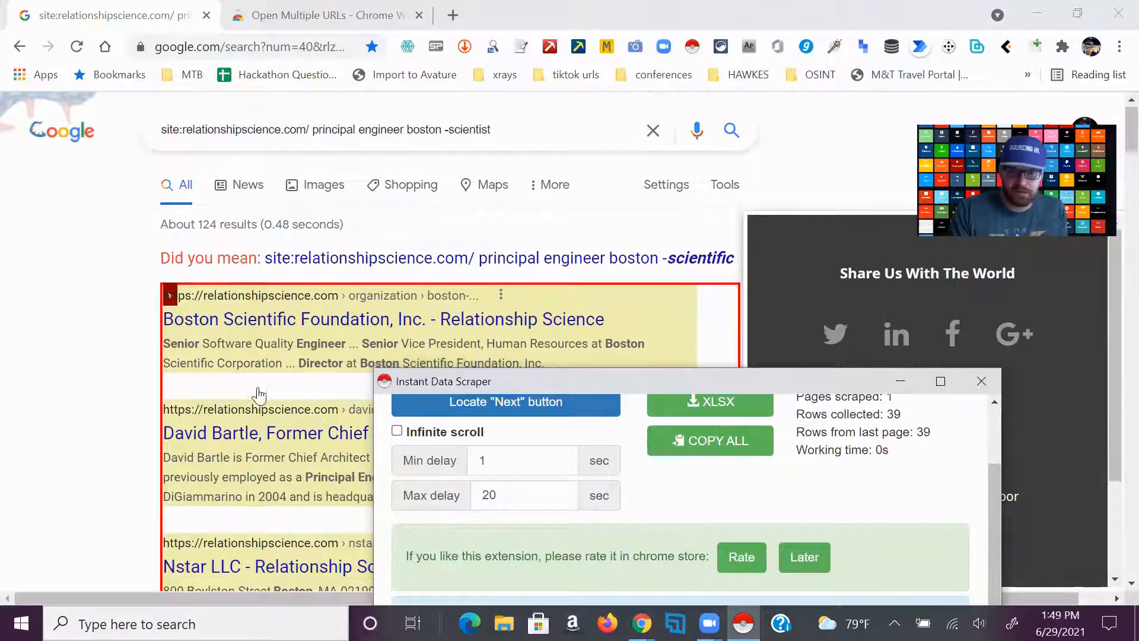
scroll(278, 283, "down", 3)
scroll(277, 293, "down", 2)
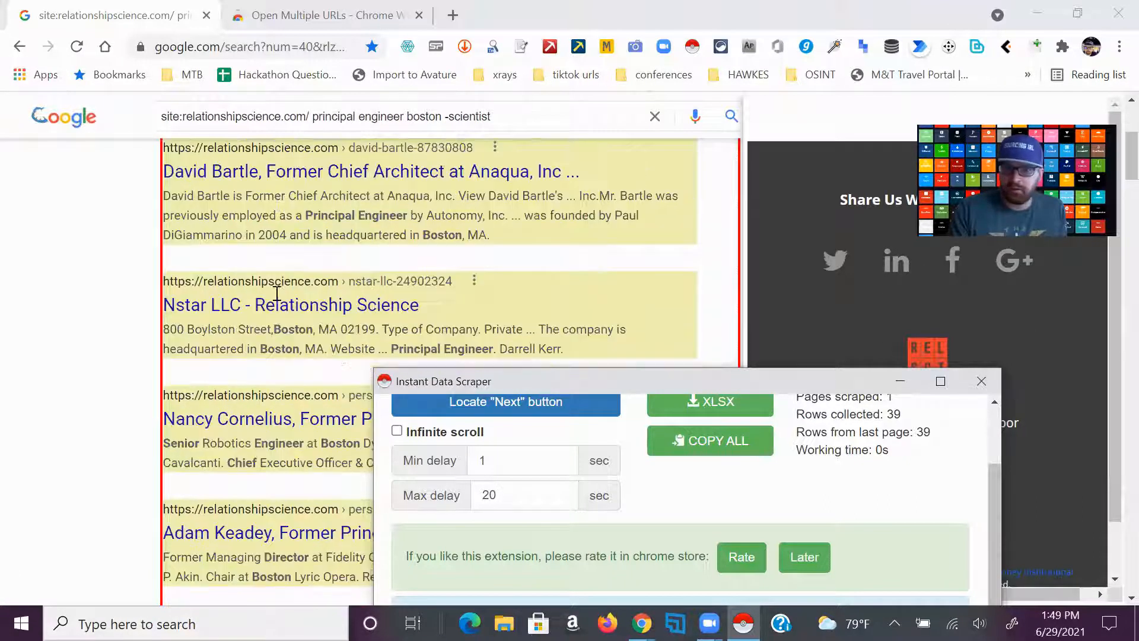
Maximize the scraper window, export the scraped table as XLSX and open the downloaded google.xlsx
left_click_drag(489, 383, 185, 61)
left_click(630, 68)
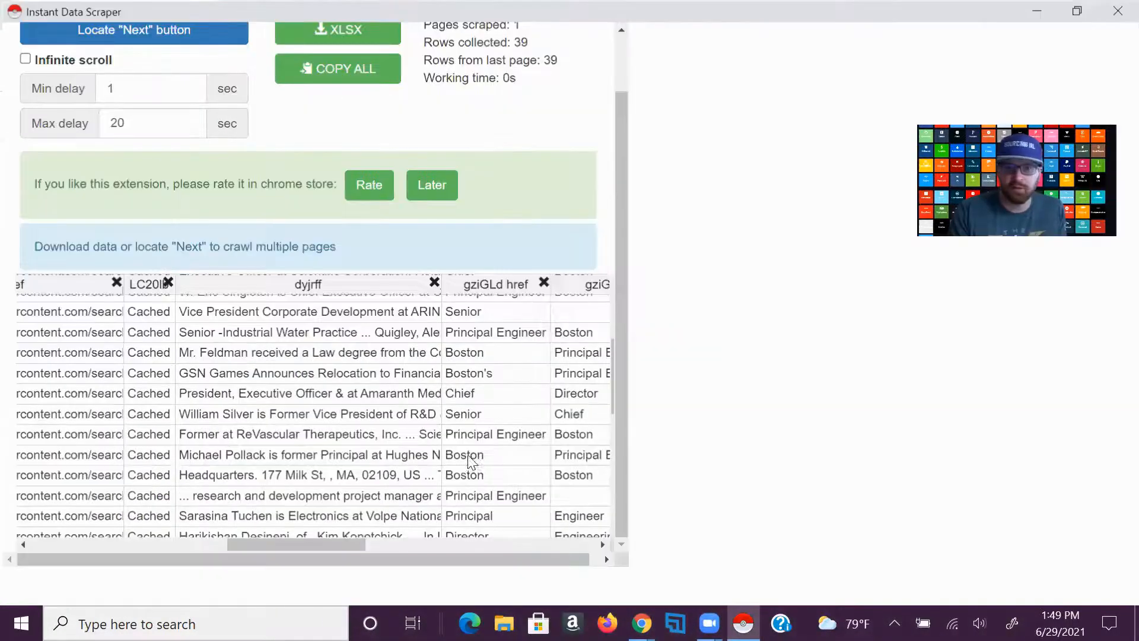
scroll(541, 403, "up", 3)
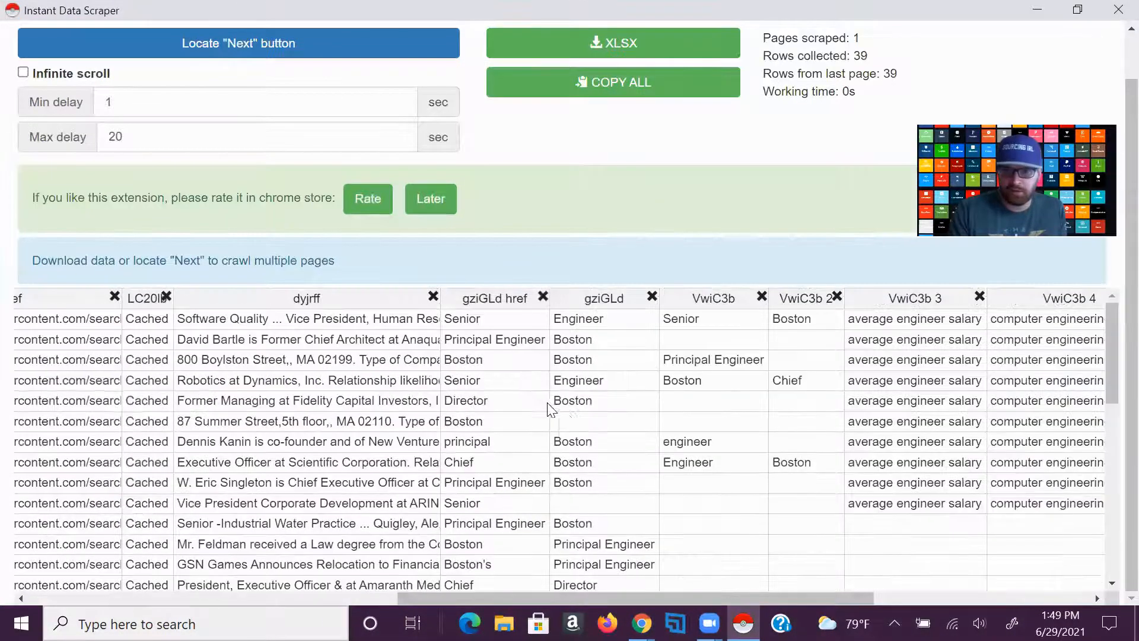
scroll(457, 395, "up", 1)
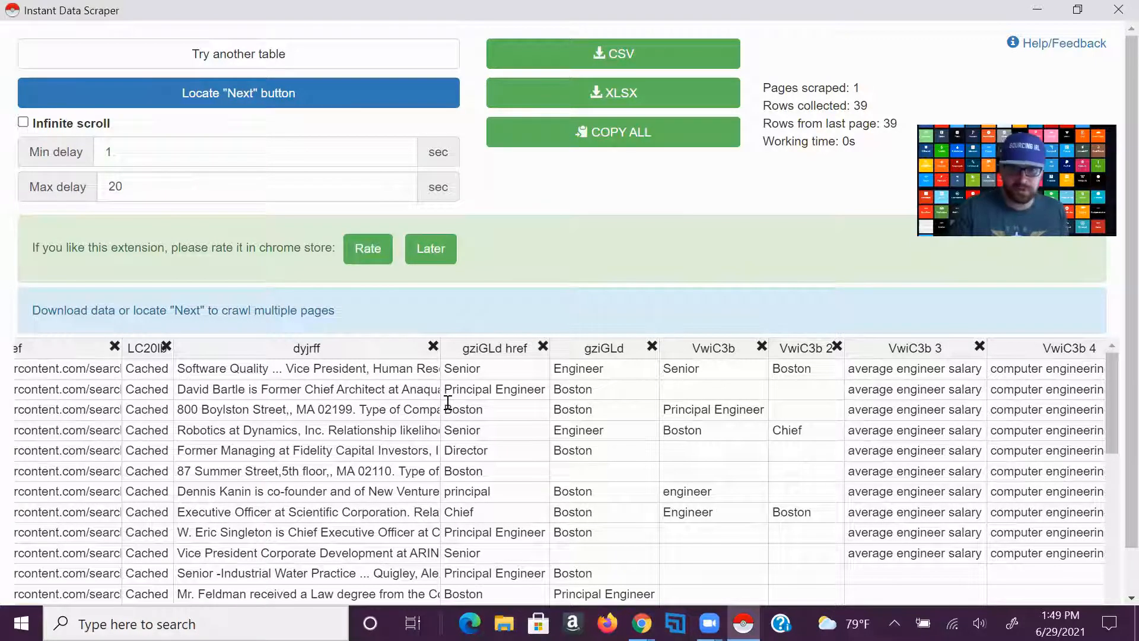
left_click(589, 95)
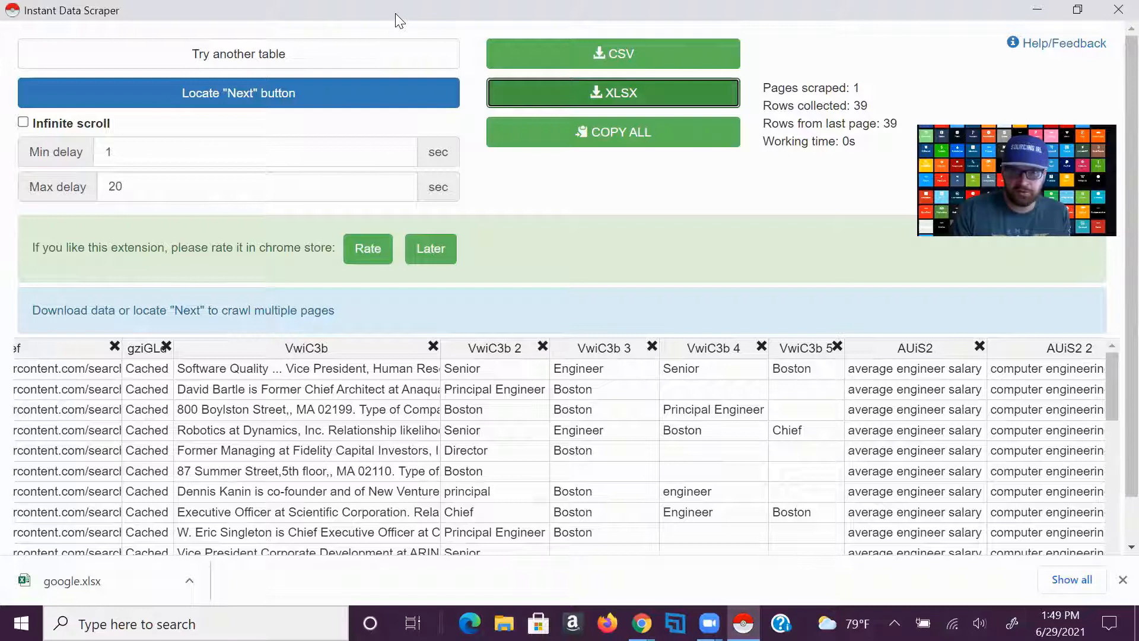
left_click(135, 579)
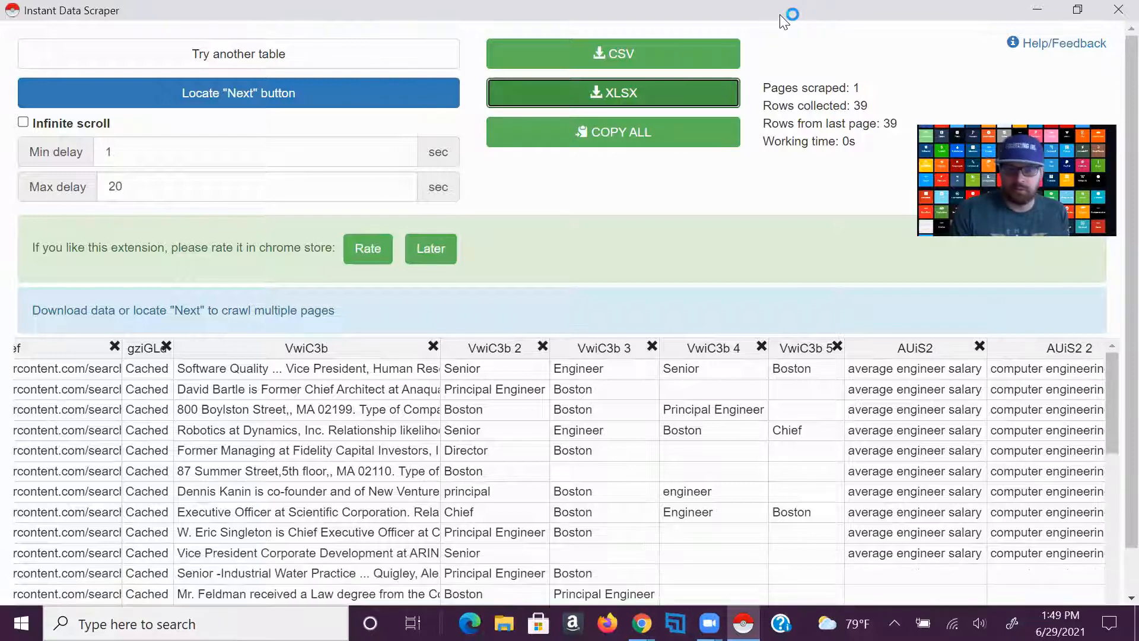
View the Open Multiple URLs extension page in the Chrome Web Store and bring the restored scraper window back in front
scroll(594, 335, "down", 1)
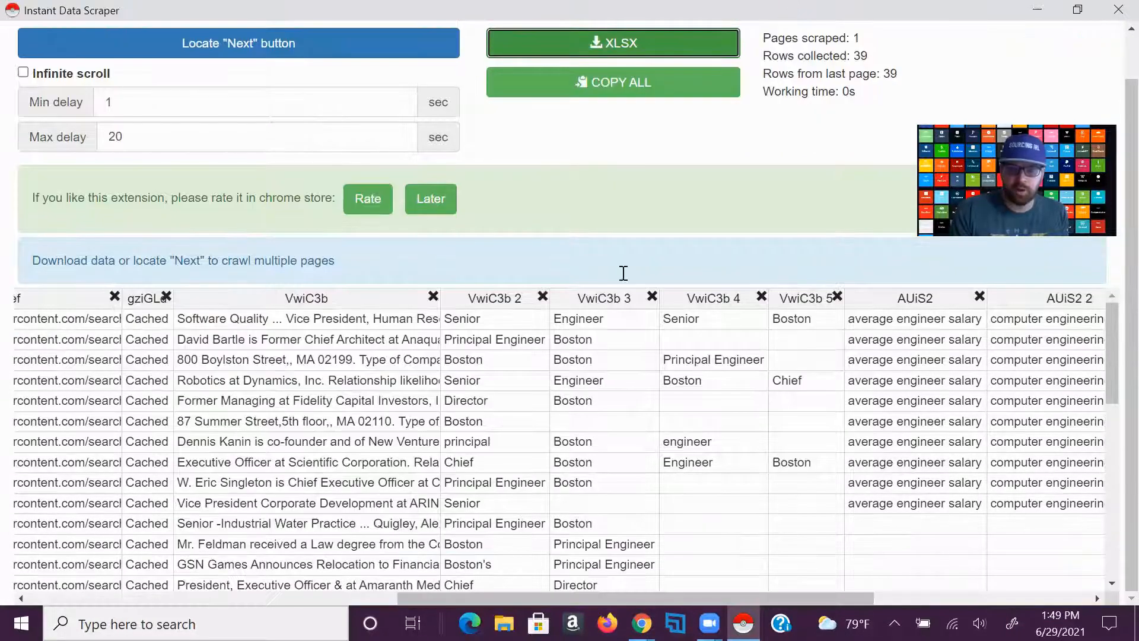
double_click(782, 17)
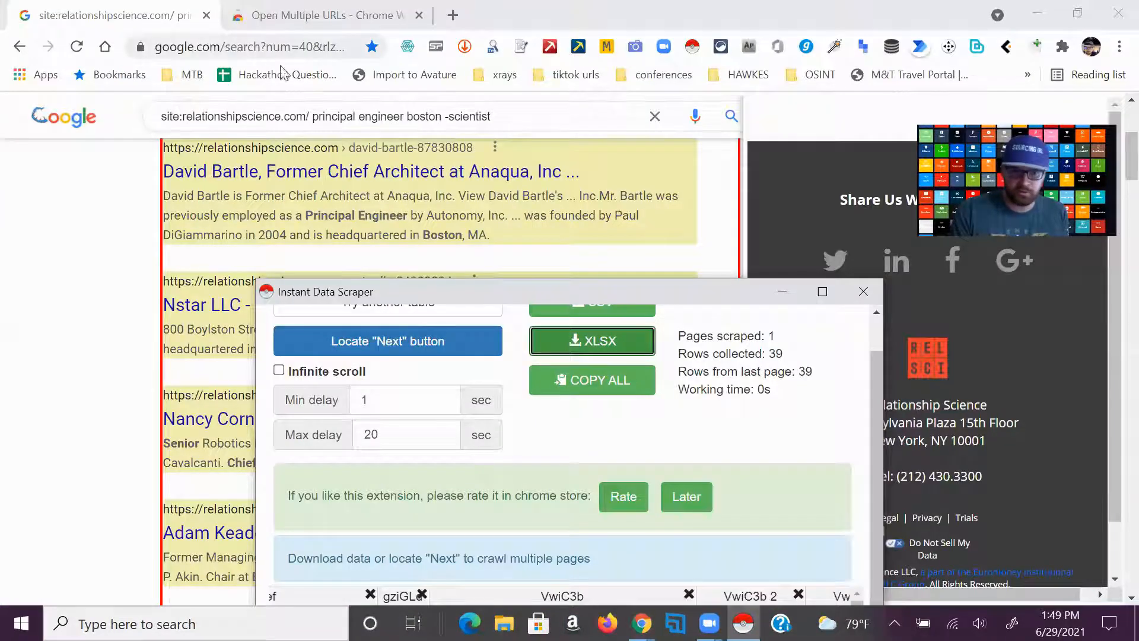
left_click(320, 26)
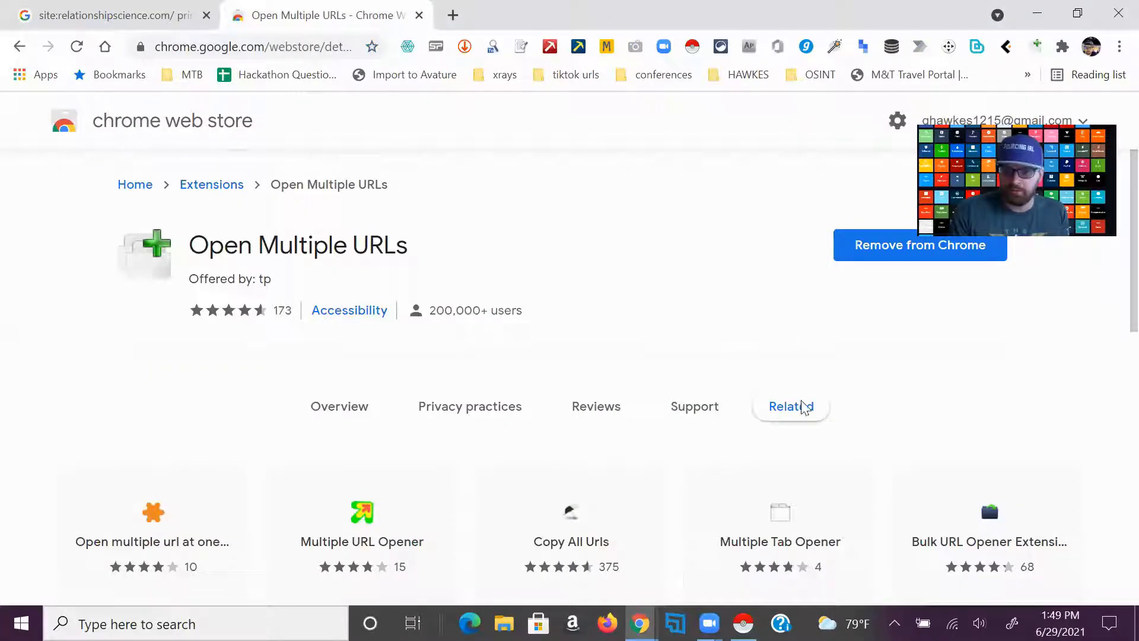
double_click(715, 26)
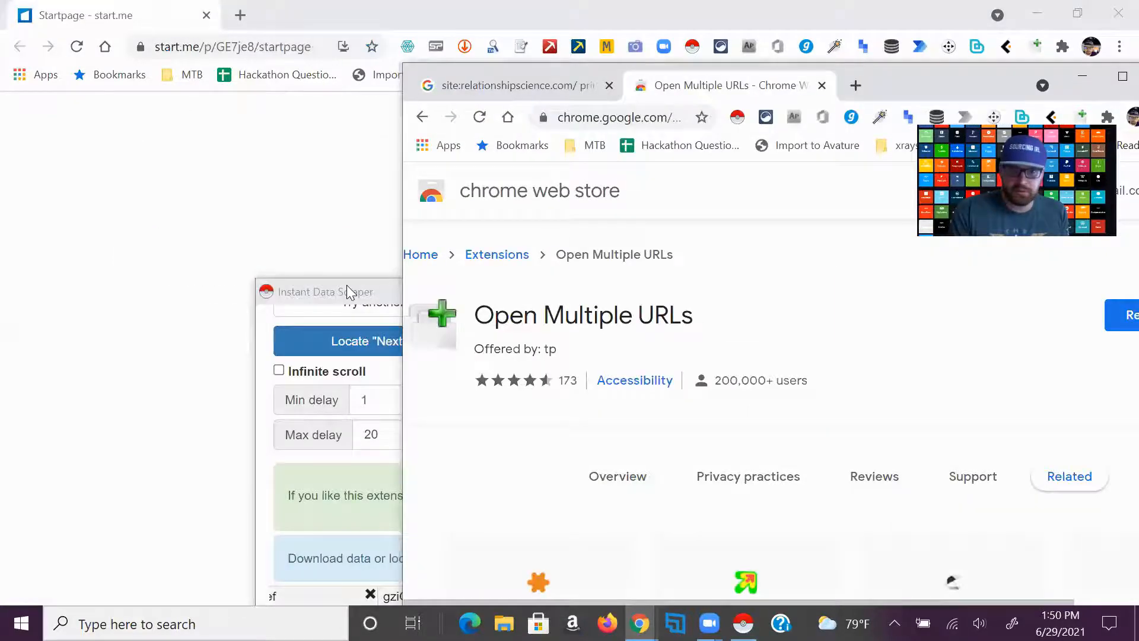
left_click(349, 289)
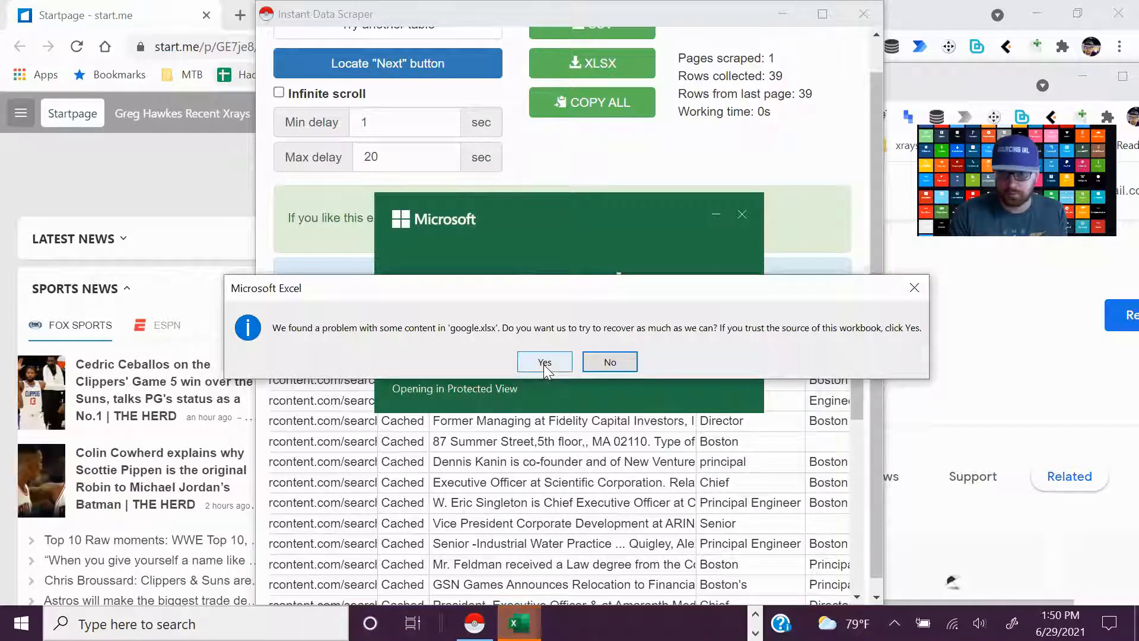
Recover the contents of google.xlsx in Excel and enable editing of the workbook
left_click(545, 362)
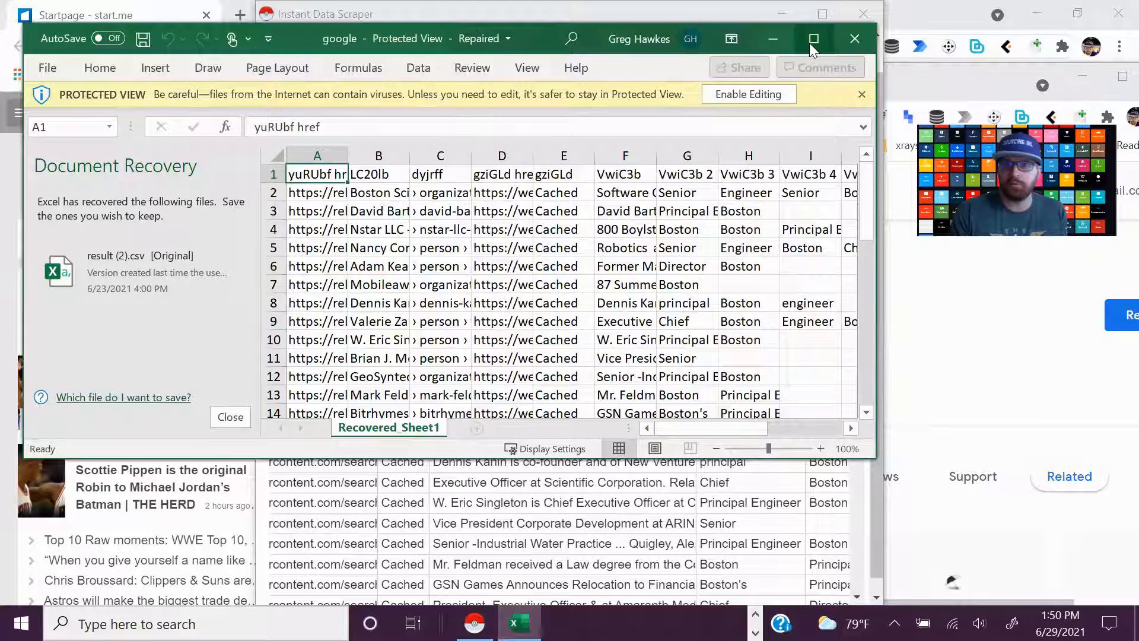
left_click(813, 39)
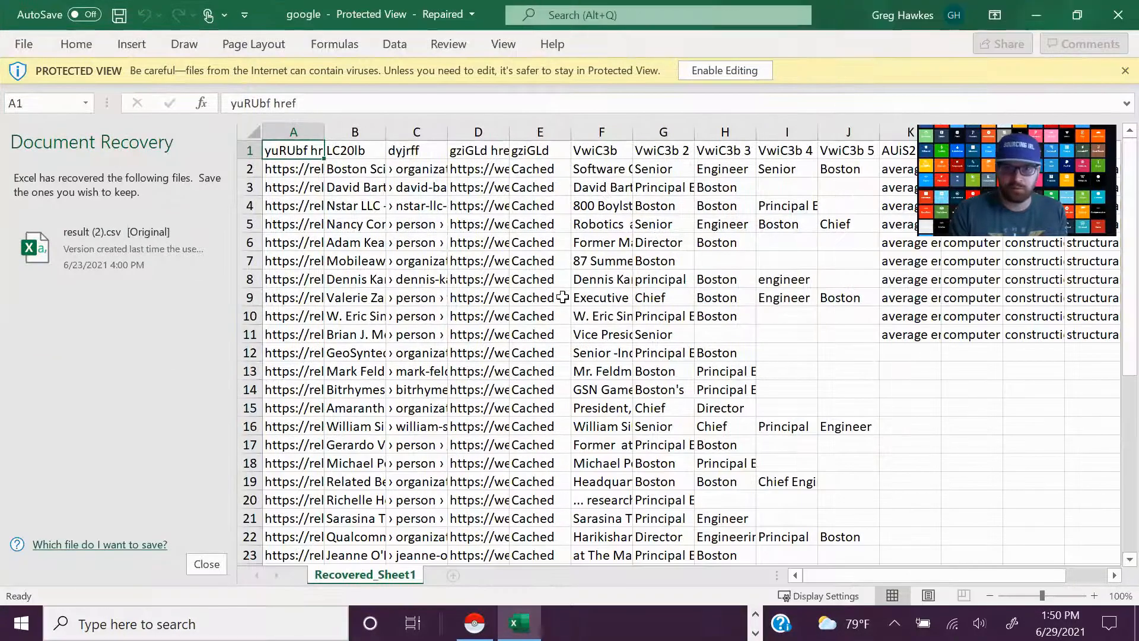
left_click(699, 70)
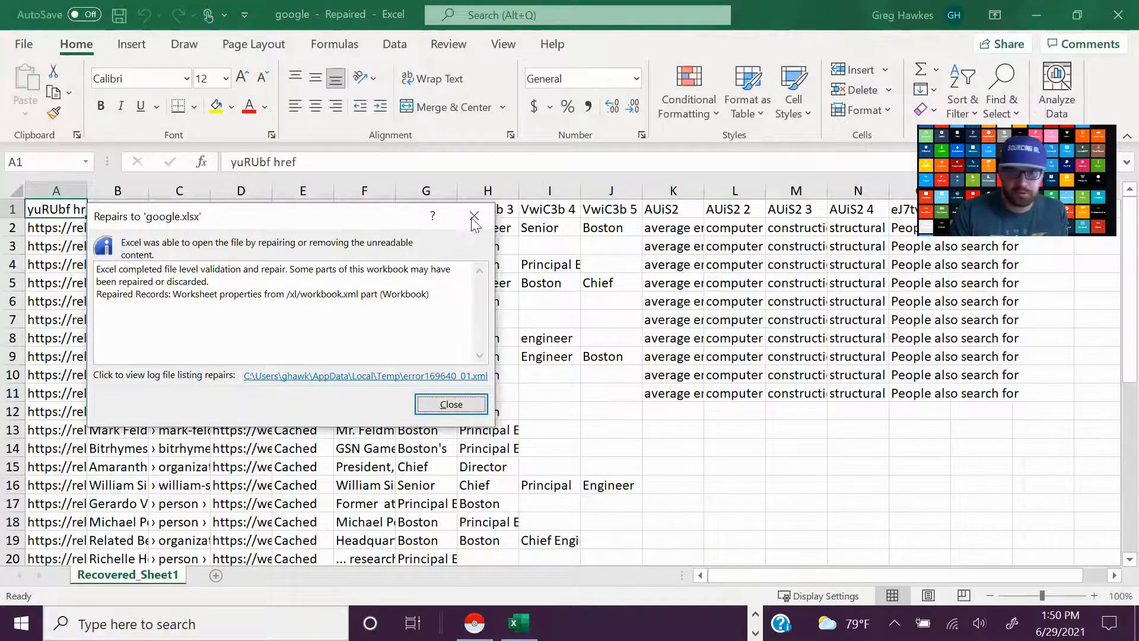
left_click(473, 217)
Widen columns D and A, making column A wide enough to show the complete profile URLs
left_click_drag(273, 192, 629, 220)
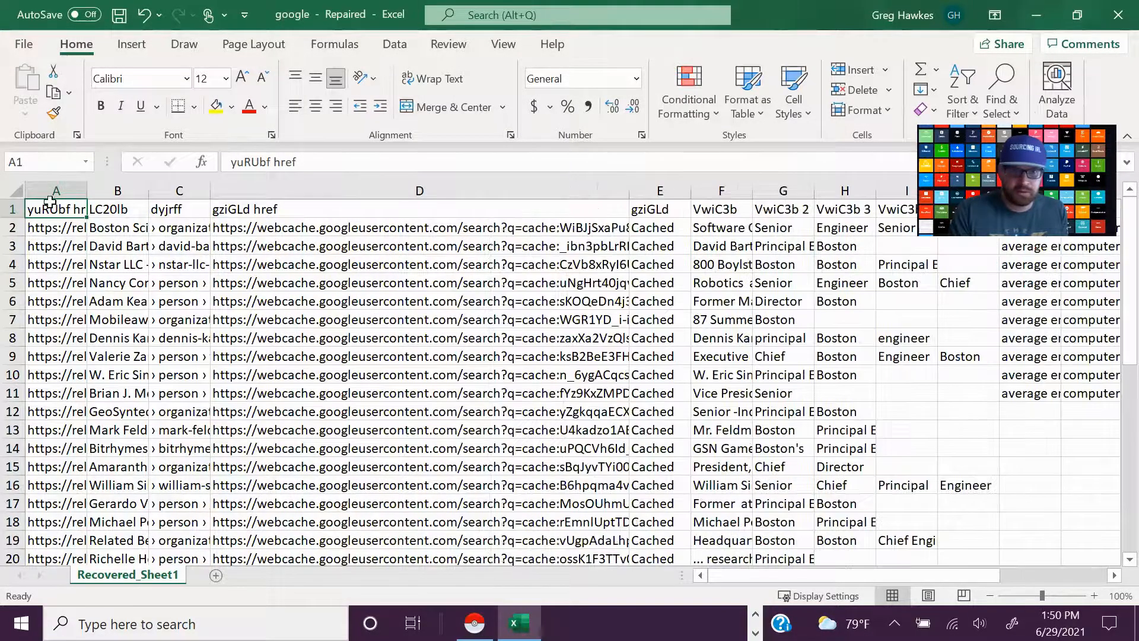
left_click_drag(87, 192, 372, 244)
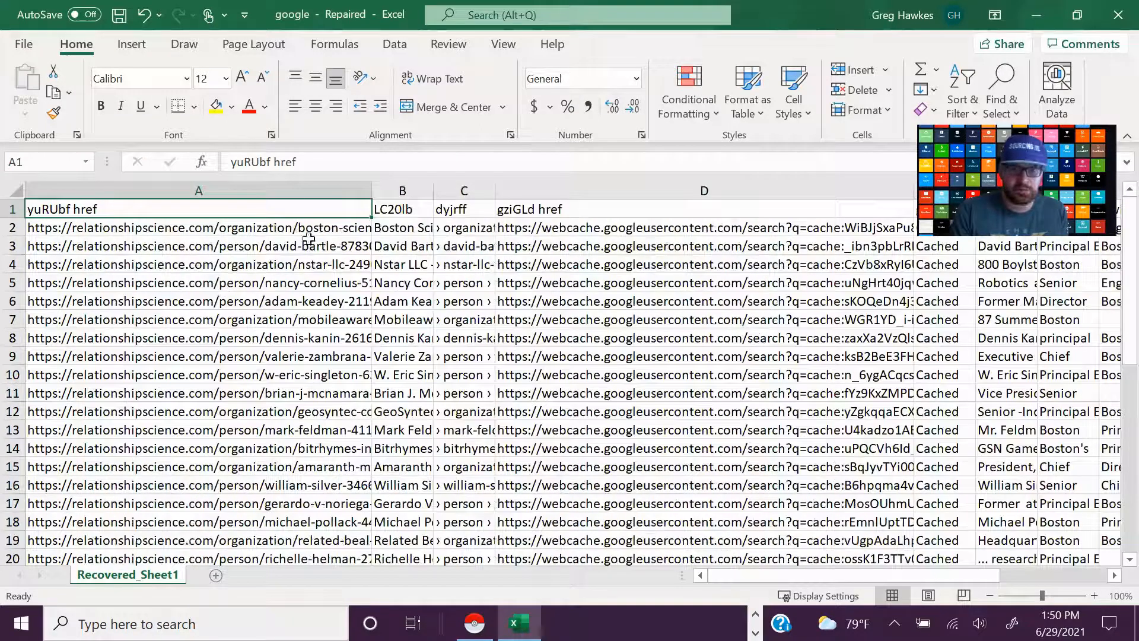
left_click_drag(371, 196, 560, 217)
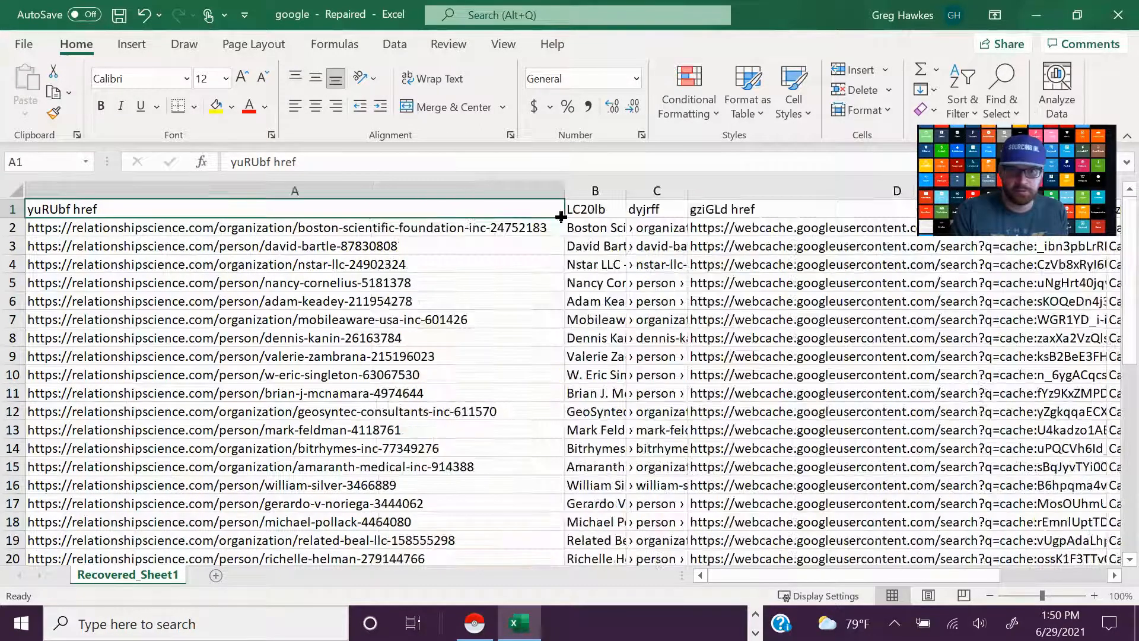
scroll(244, 318, "down", 3)
scroll(250, 372, "down", 3)
scroll(250, 374, "up", 6)
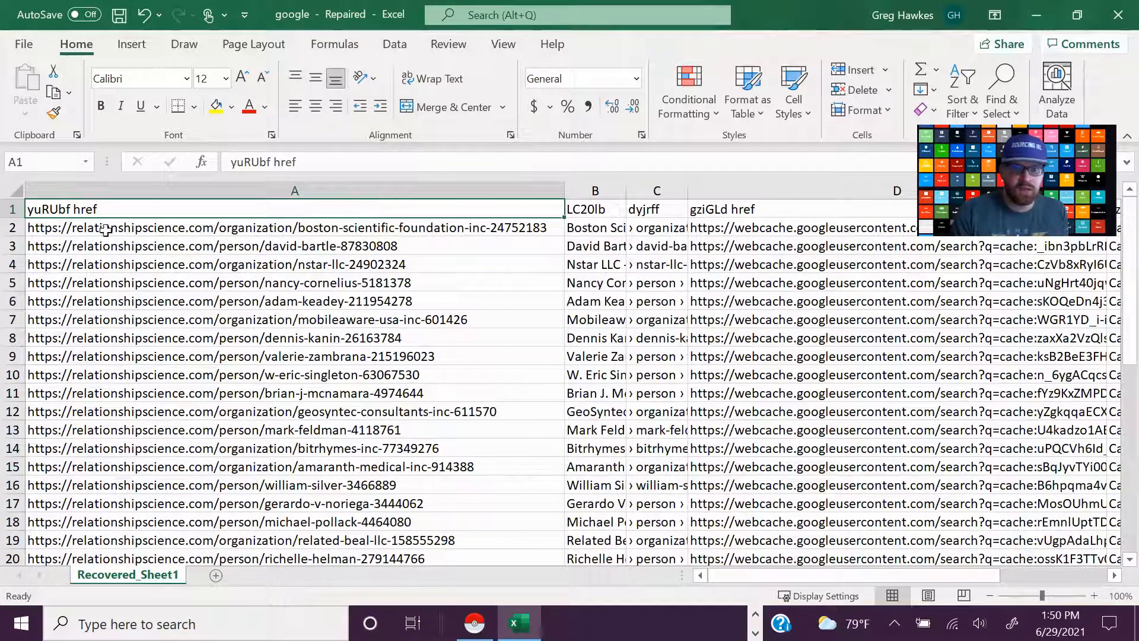
Copy the URLs in cells A2:A17 and paste them into the URL list of the Open Multiple URLs extension in Chrome
left_click_drag(71, 230, 98, 507)
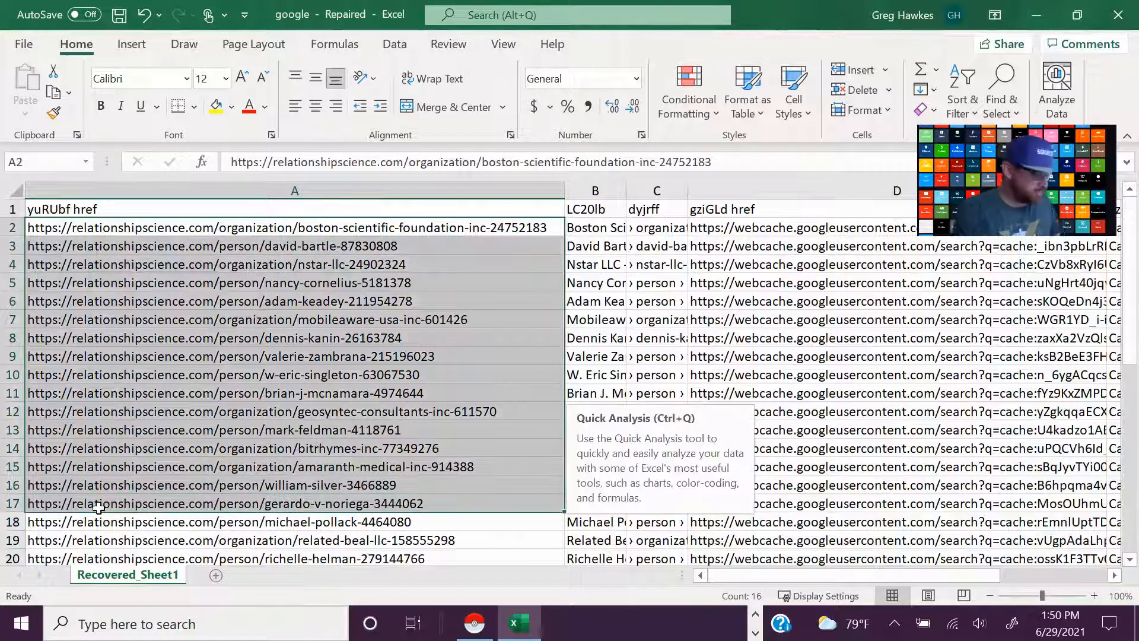
key("ctrl+c")
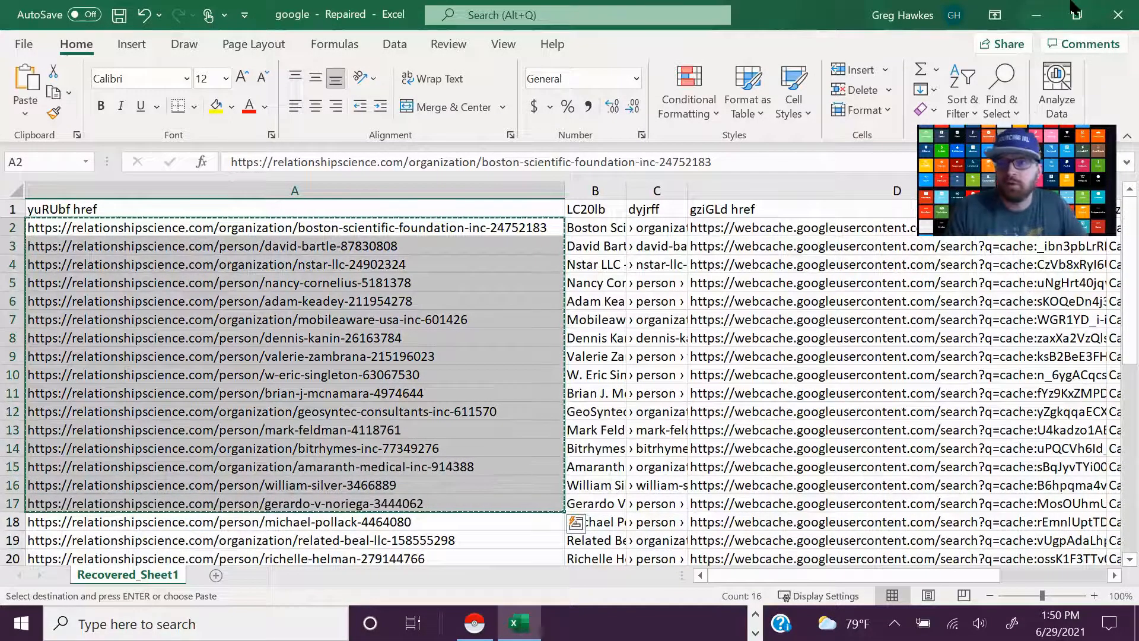
left_click(1039, 10)
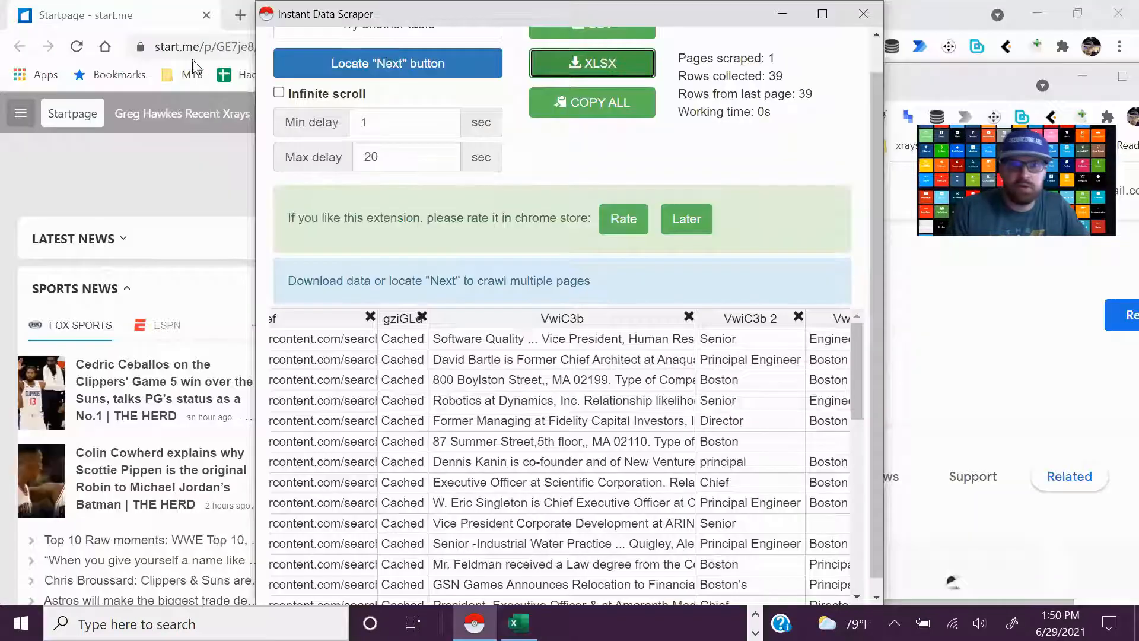
left_click(159, 176)
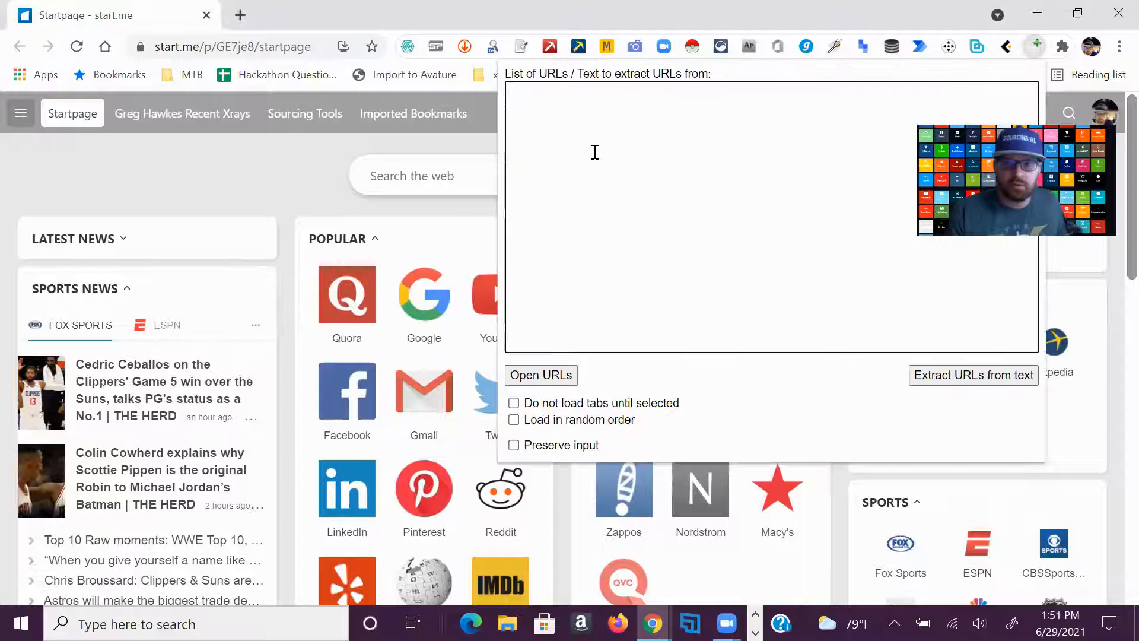
key("ctrl+v")
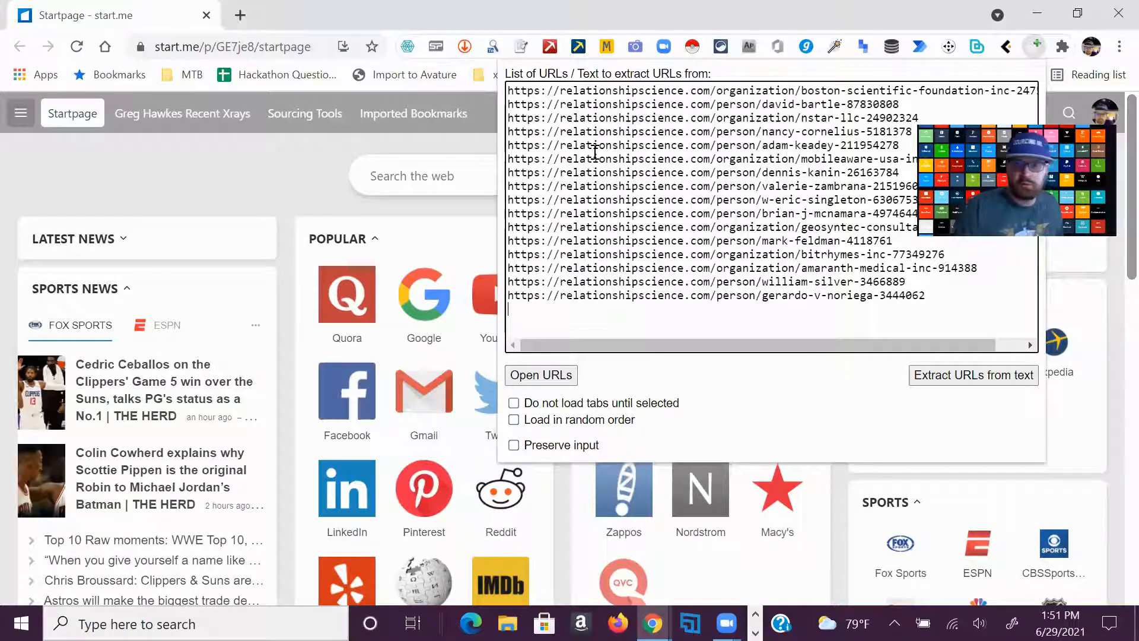
Open all listed URLs in separate tabs and view the Boston Scientific Foundation page and the person profile following it
left_click(540, 375)
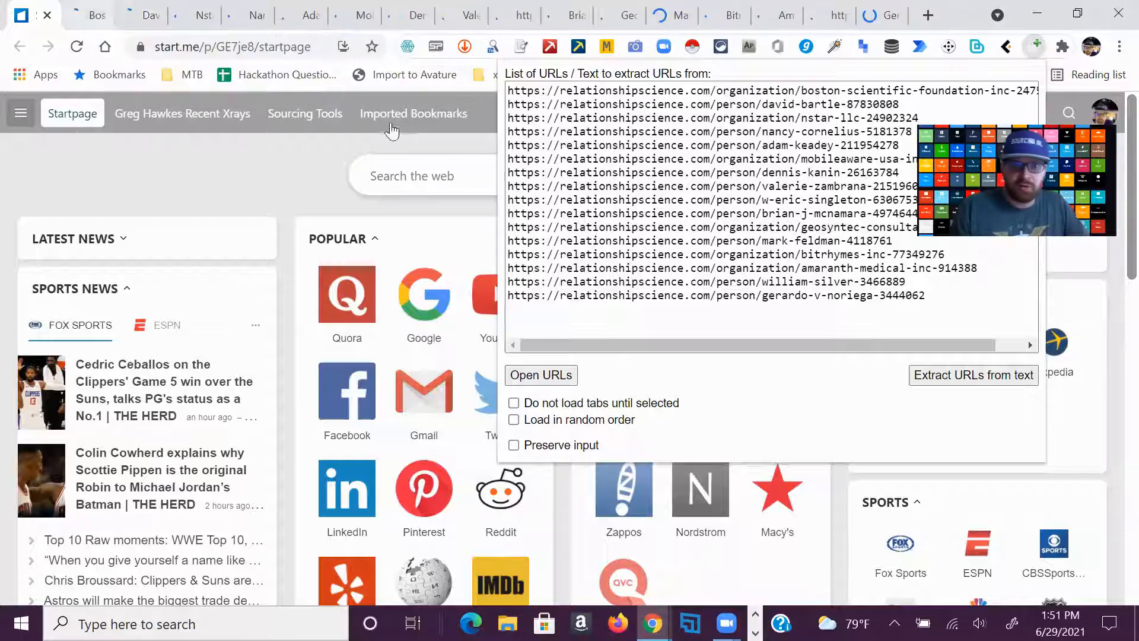
left_click(92, 18)
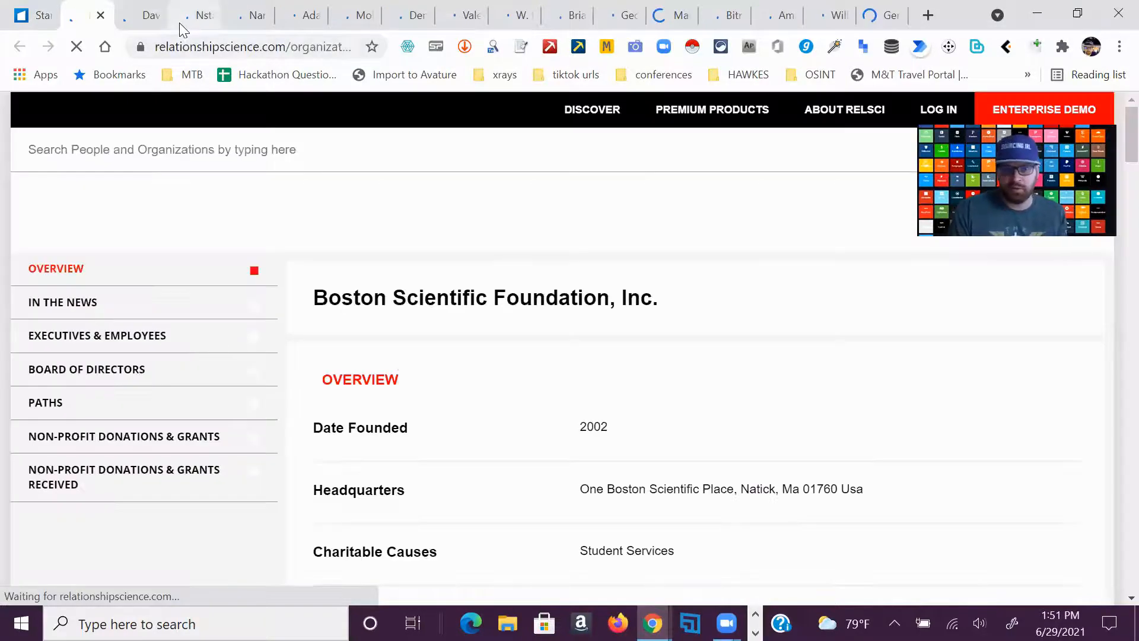
left_click(155, 18)
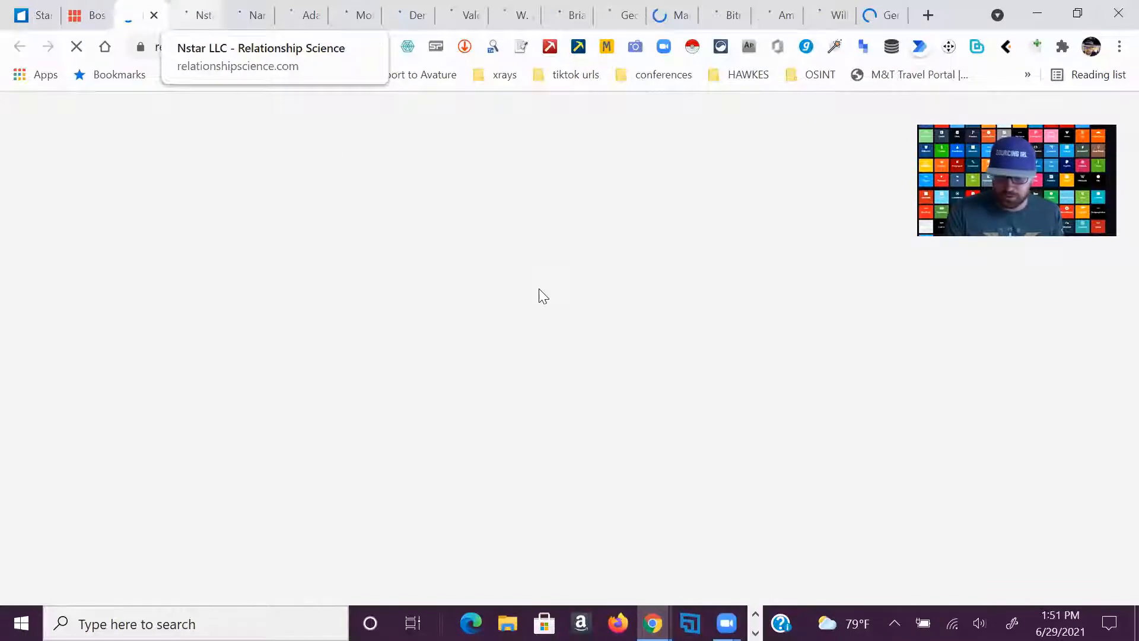
scroll(568, 344, "down", 4)
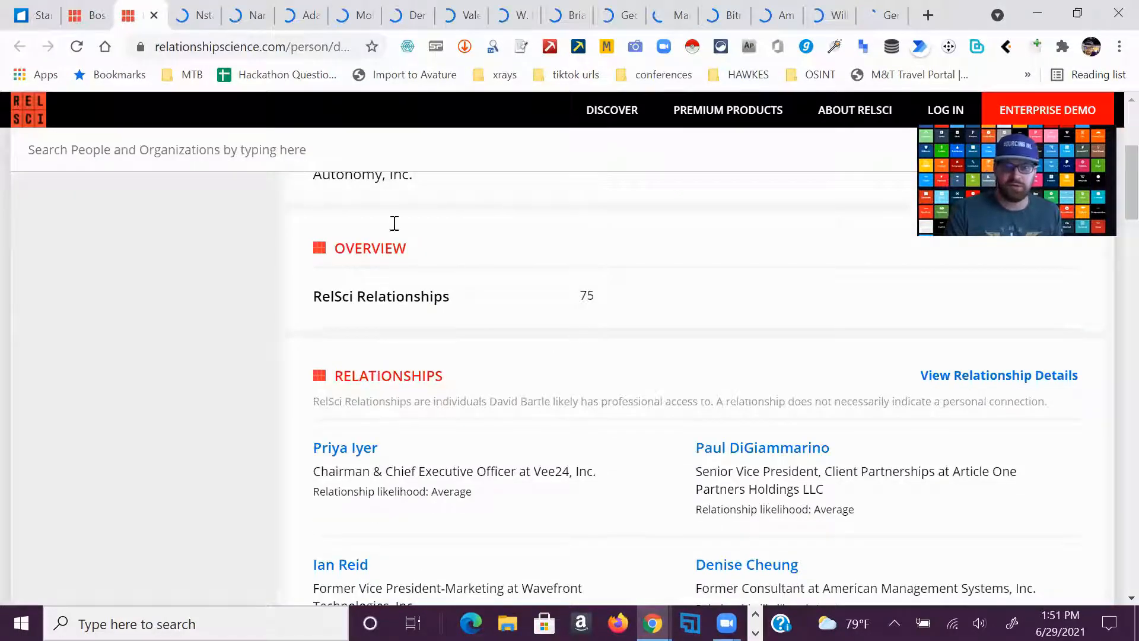
scroll(394, 223, "up", 4)
Examine the overview and company details on the Nstar LLC page
left_click(187, 7)
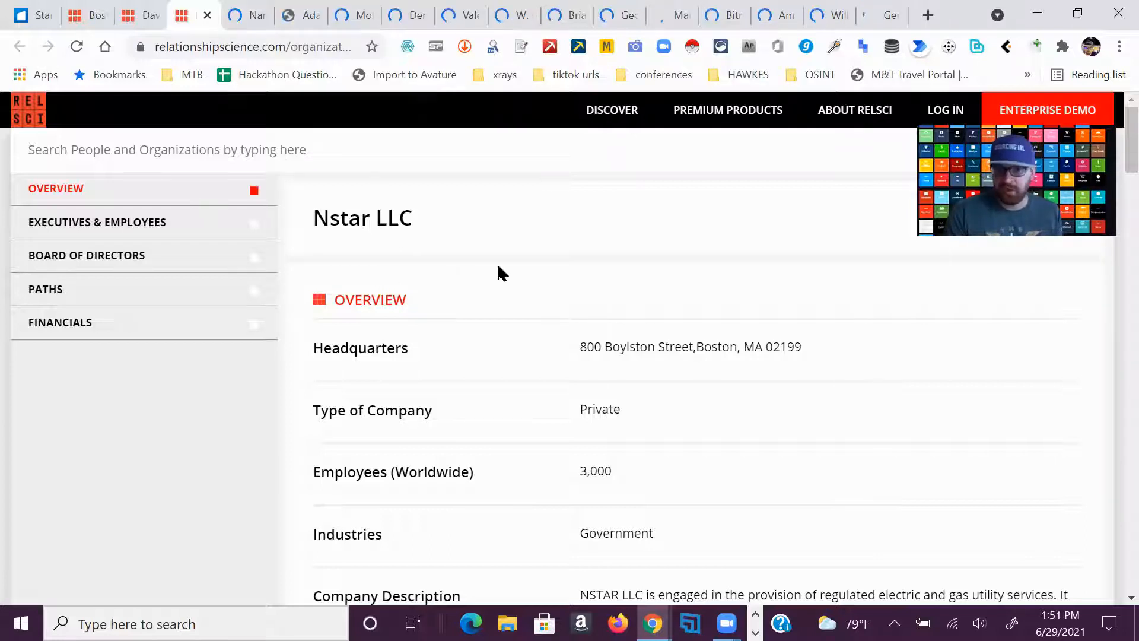
scroll(500, 269, "down", 2)
scroll(515, 272, "down", 3)
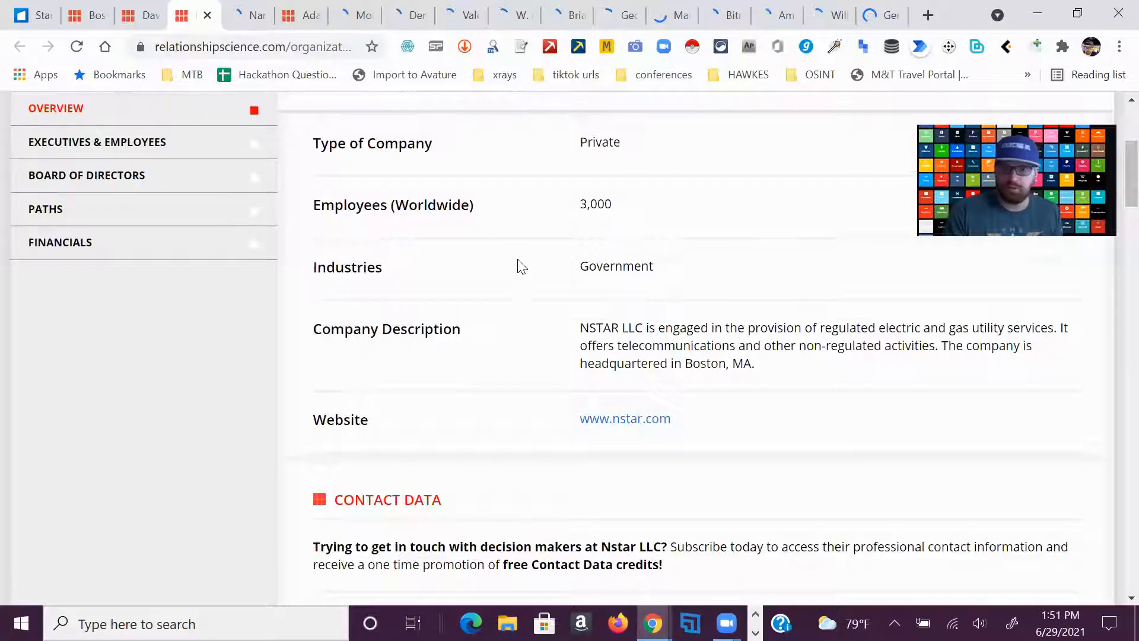
scroll(521, 266, "up", 5)
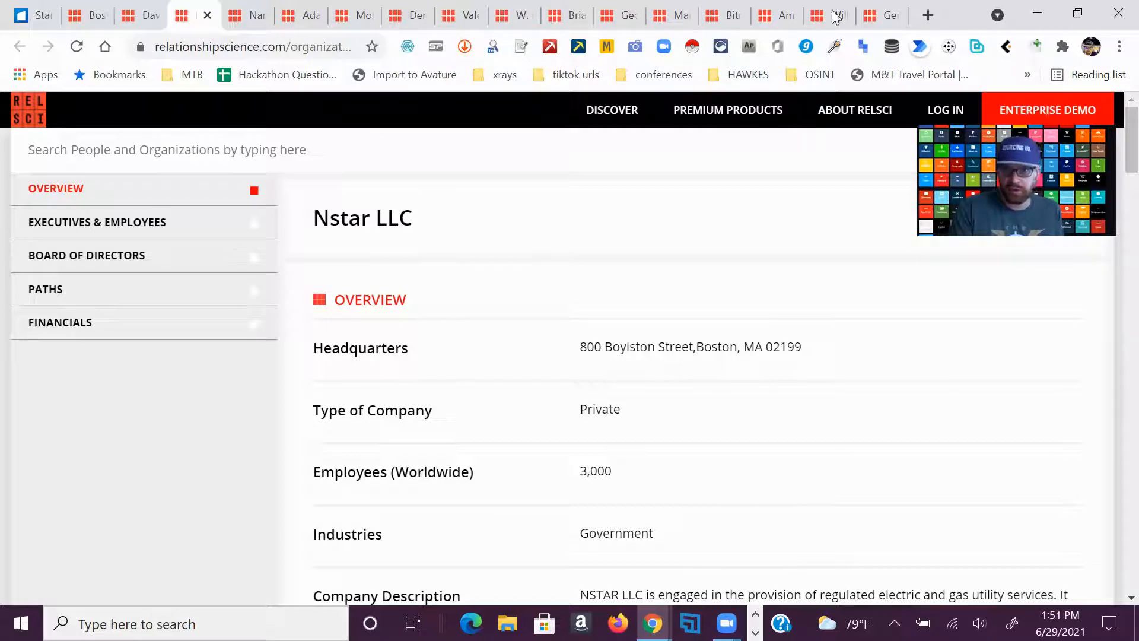
Look through more of the opened organization and person profiles, including Amaranth Medical and GeoSyntec Consultants
left_click(772, 16)
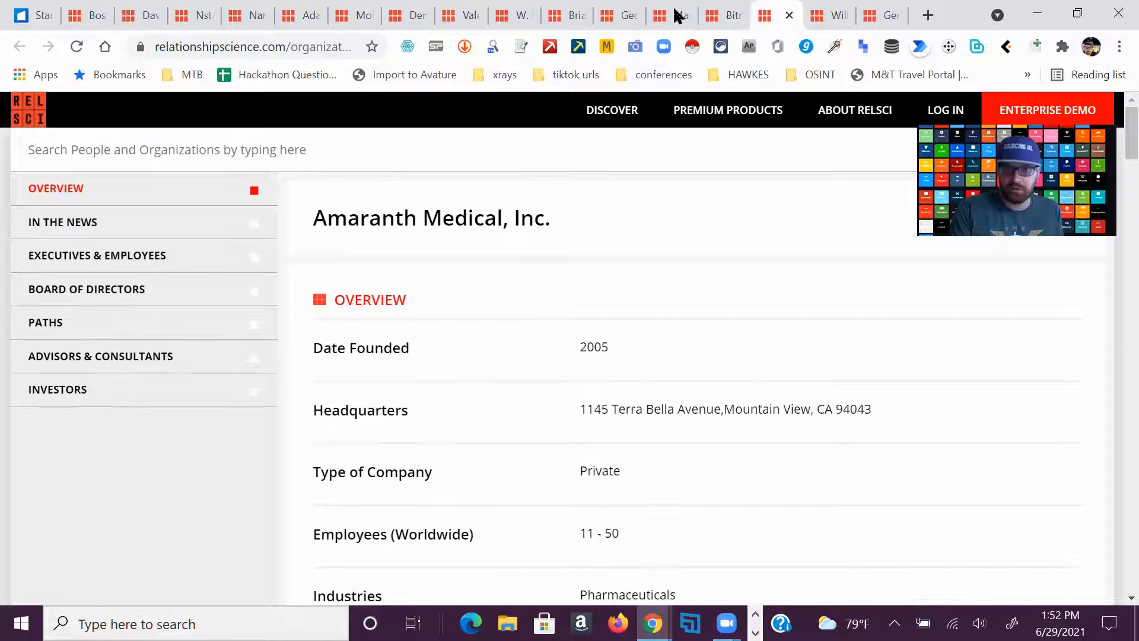
left_click(713, 18)
left_click(623, 20)
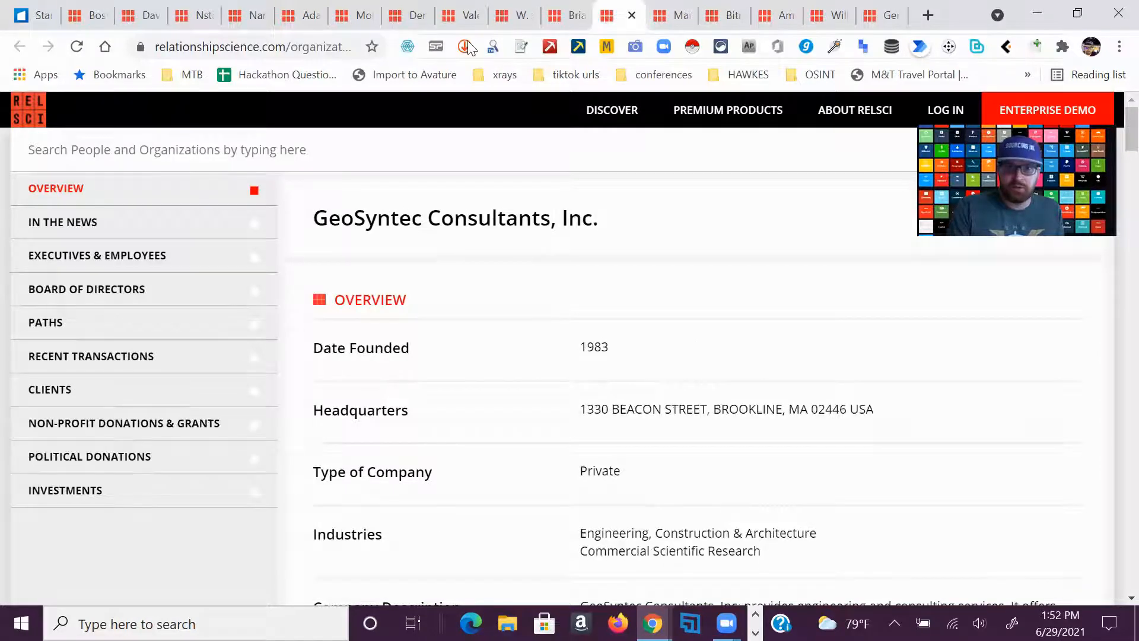
left_click(559, 14)
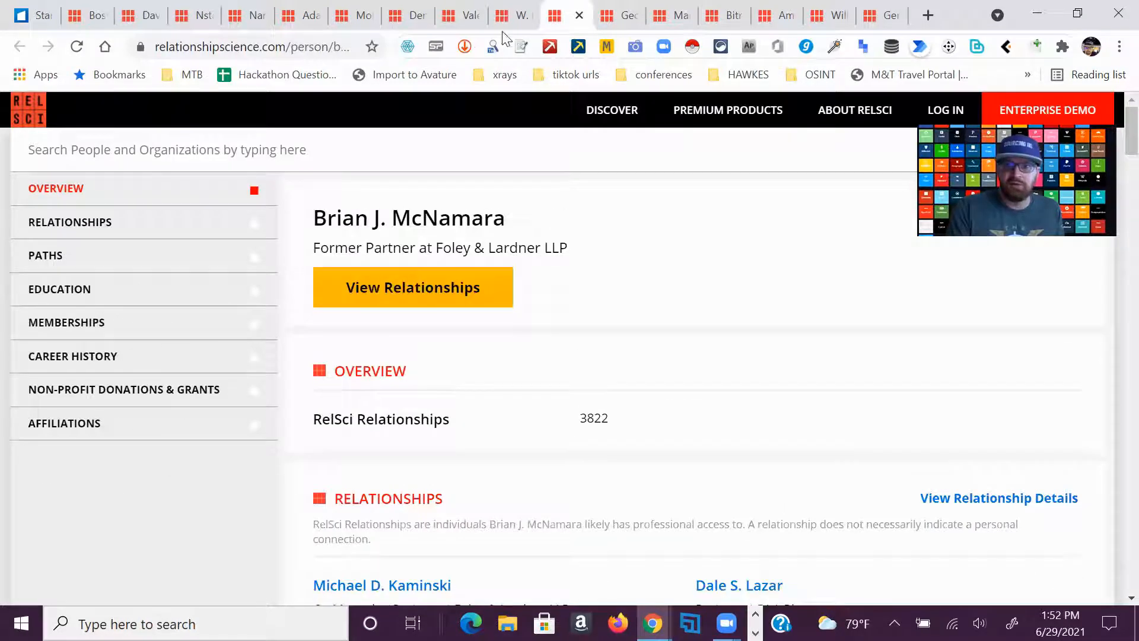
left_click(460, 18)
left_click(408, 17)
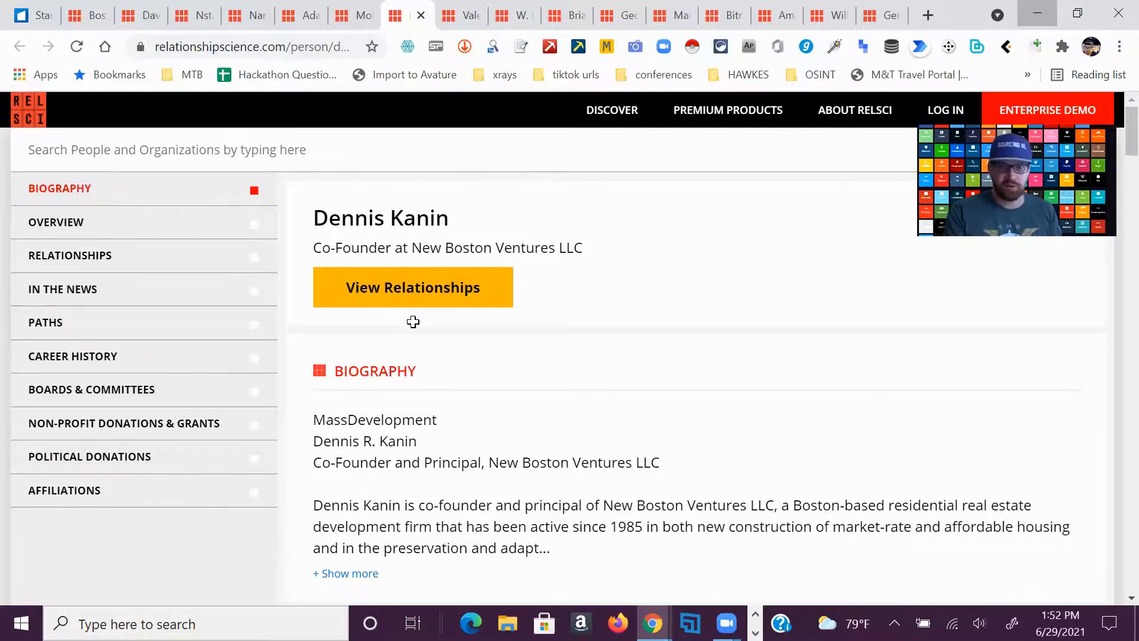
Minimize the Excel workbook and clear the Instant Data Scraper window away to return to the Chrome Web Store page
scroll(412, 323, "up", 2)
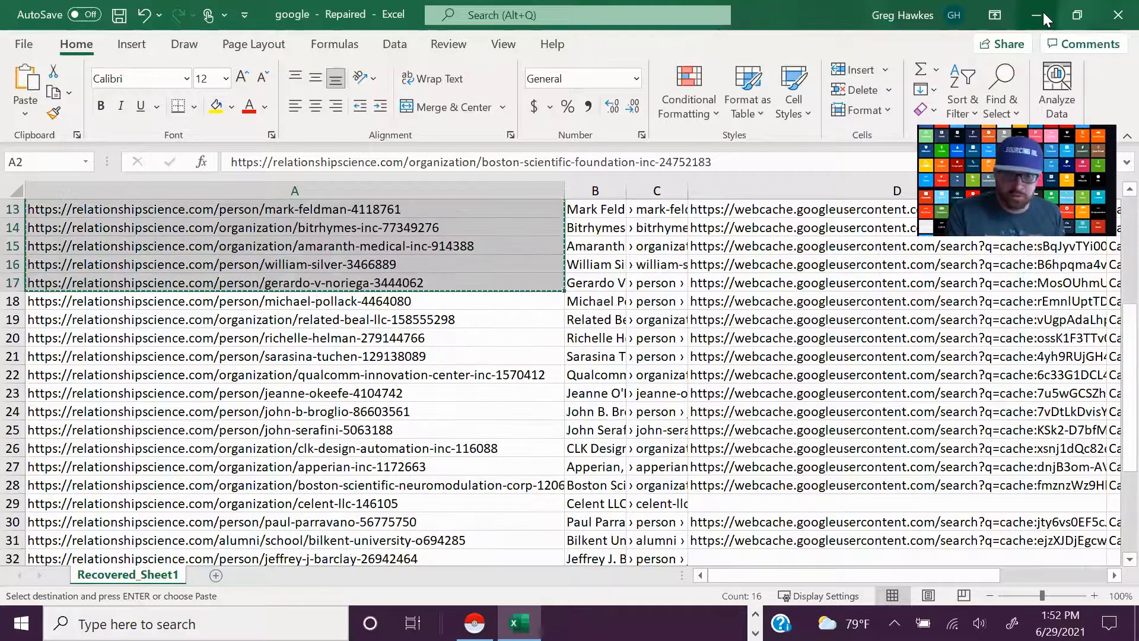
left_click(1040, 15)
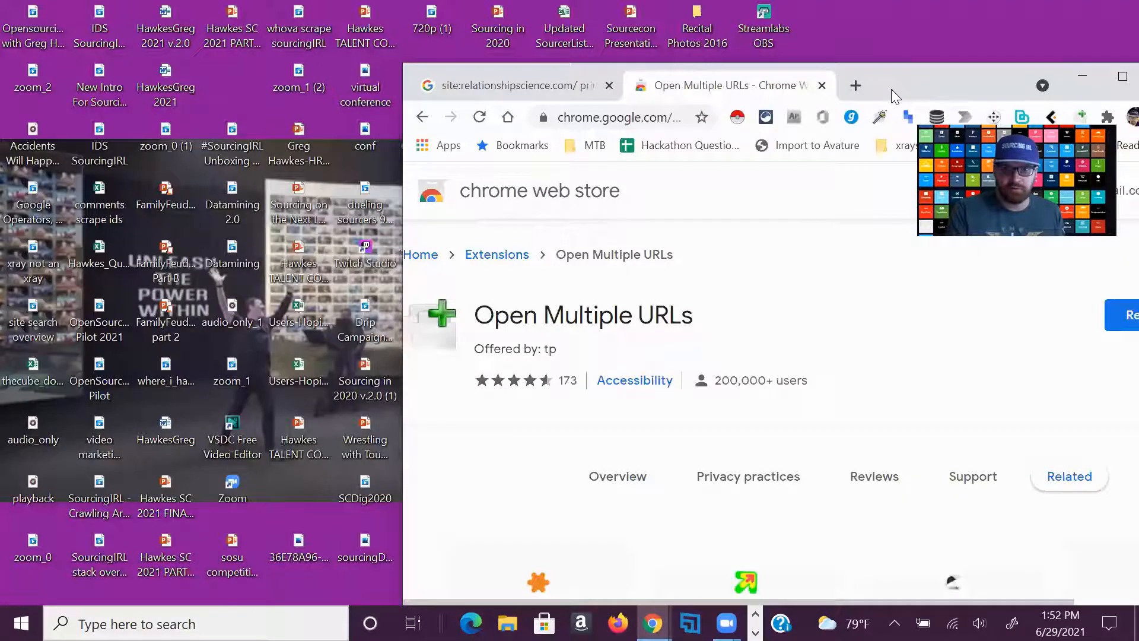
left_click_drag(891, 89, 576, 41)
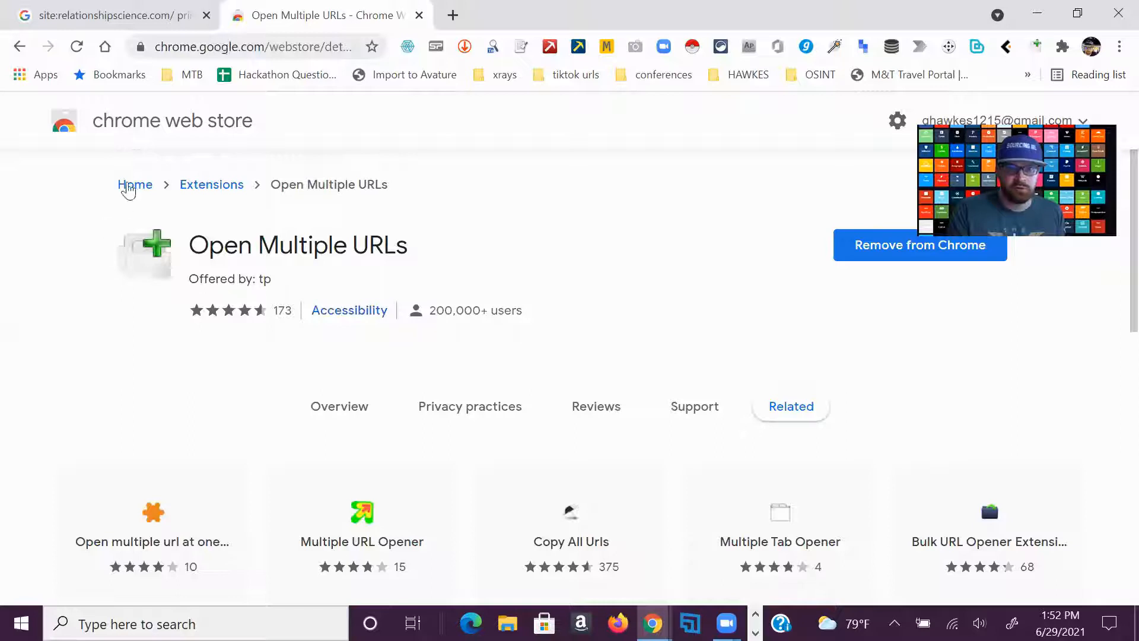
Search the Chrome Web Store for "multiple url opener" from its home page and find Open Multiple URLs among the extensions
left_click(141, 185)
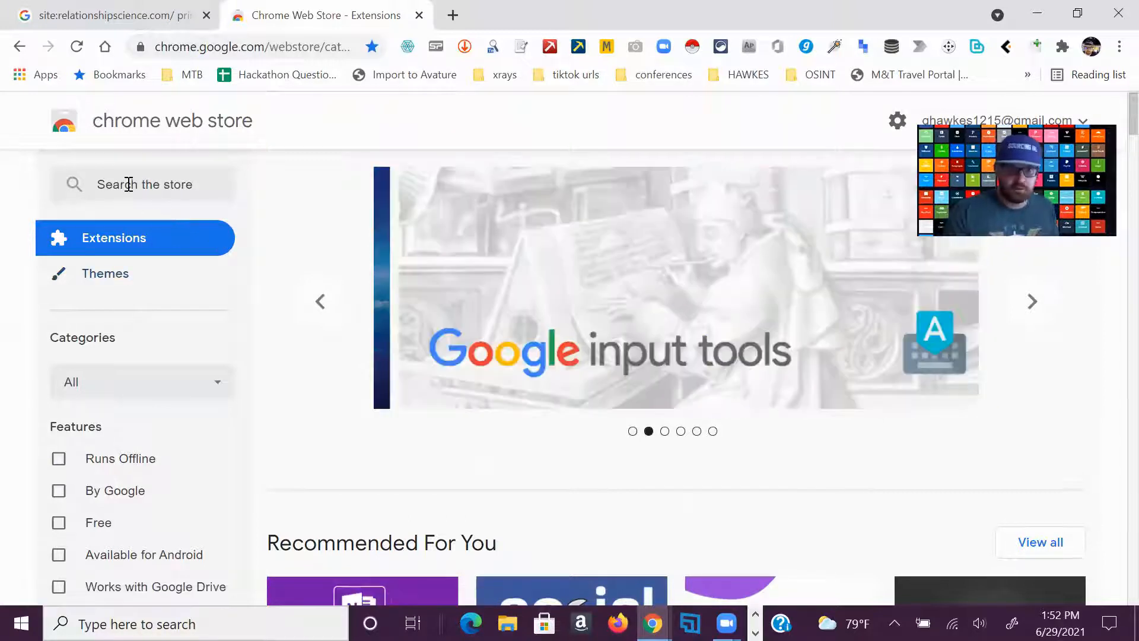
left_click(129, 185)
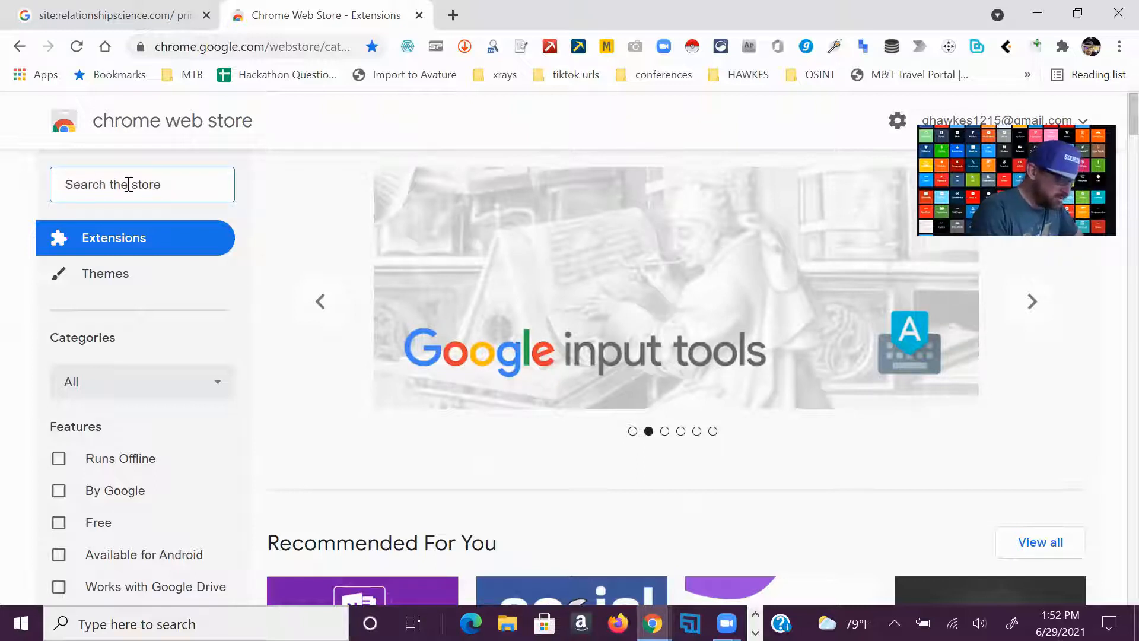
type("multiple url opener")
key("Return")
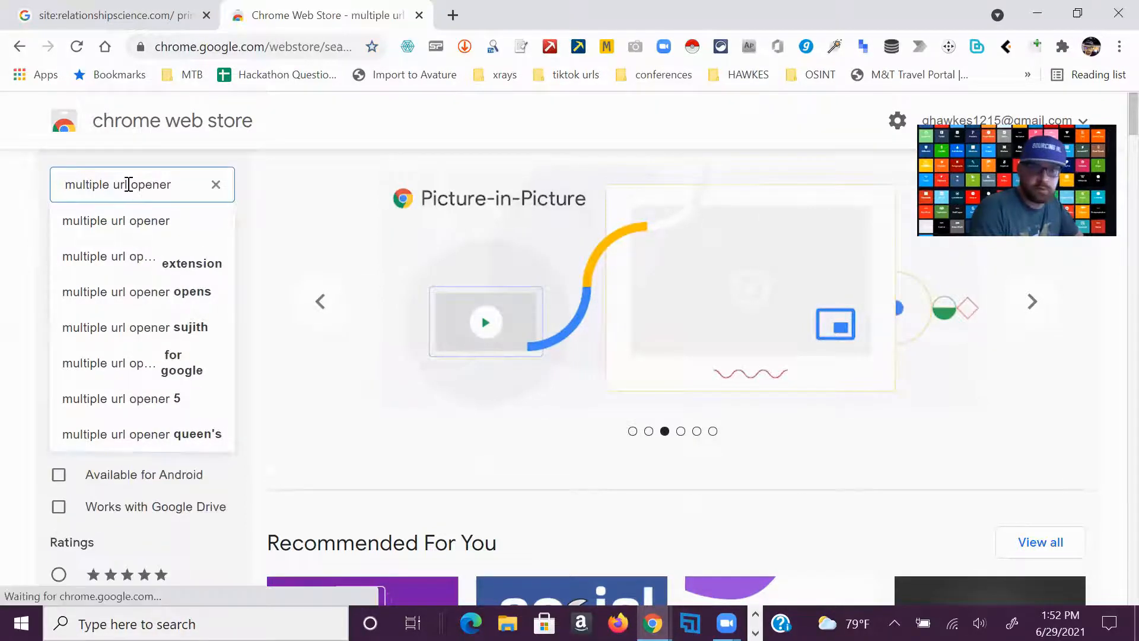
scroll(528, 377, "down", 8)
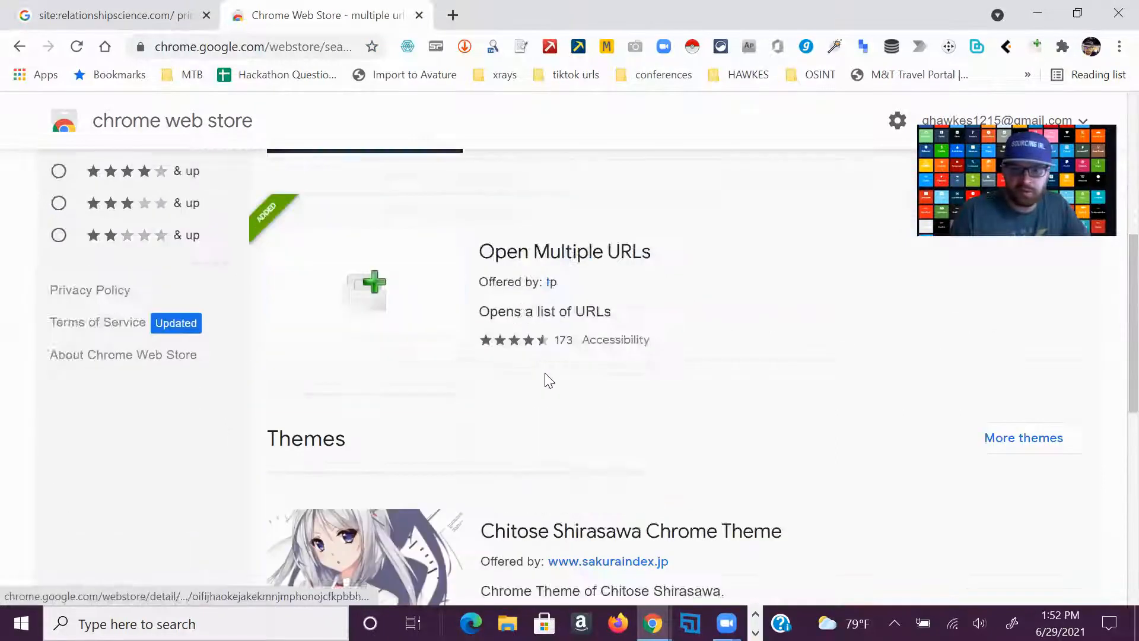
scroll(493, 279, "up", 3)
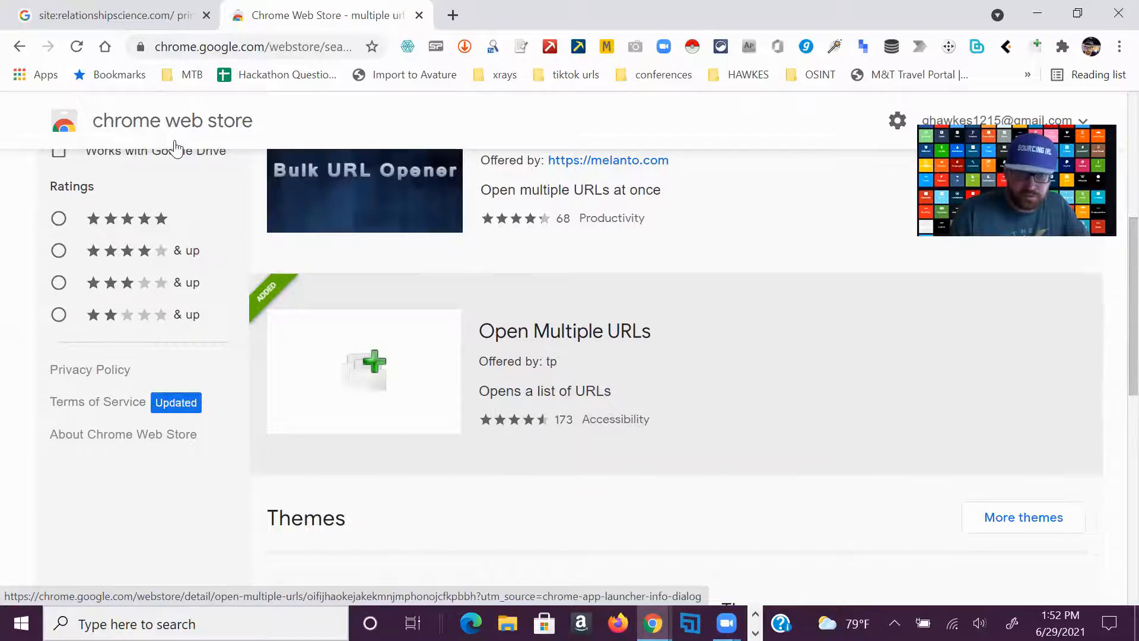
scroll(196, 220, "up", 6)
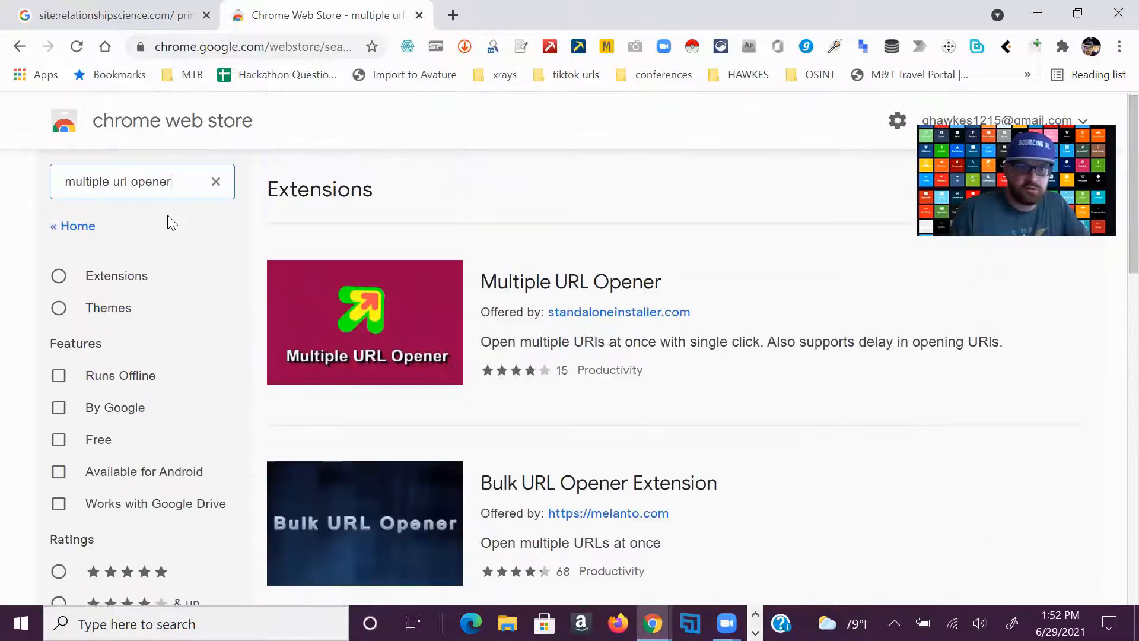
Search the Chrome Web Store for "instant data scraper" using the suggested query
triple_click(120, 181)
type("in")
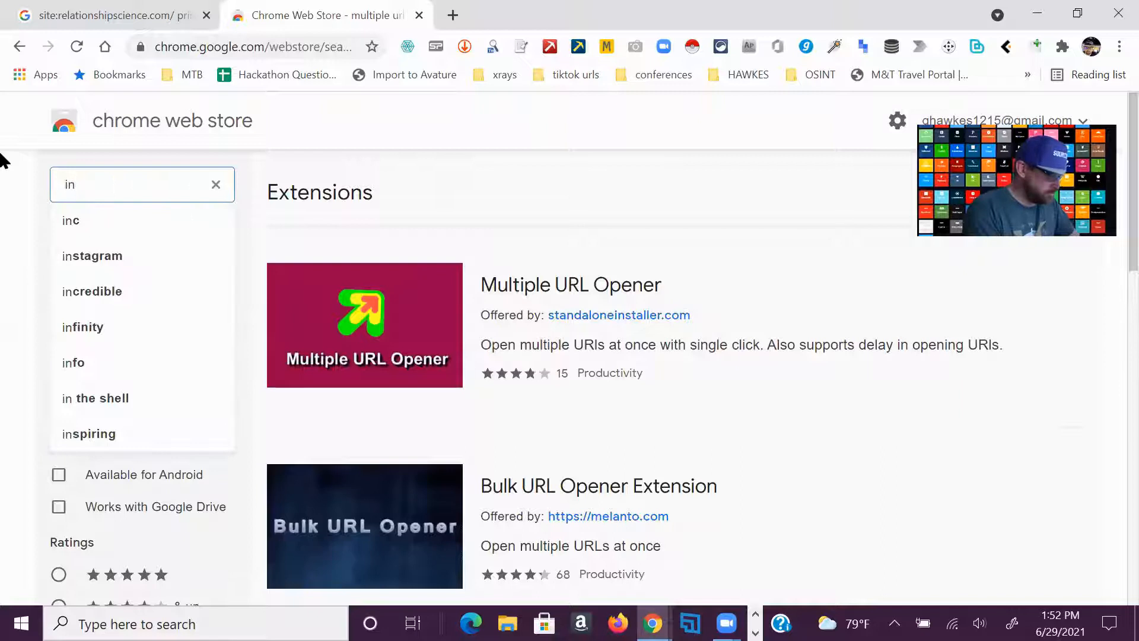
type("stant d")
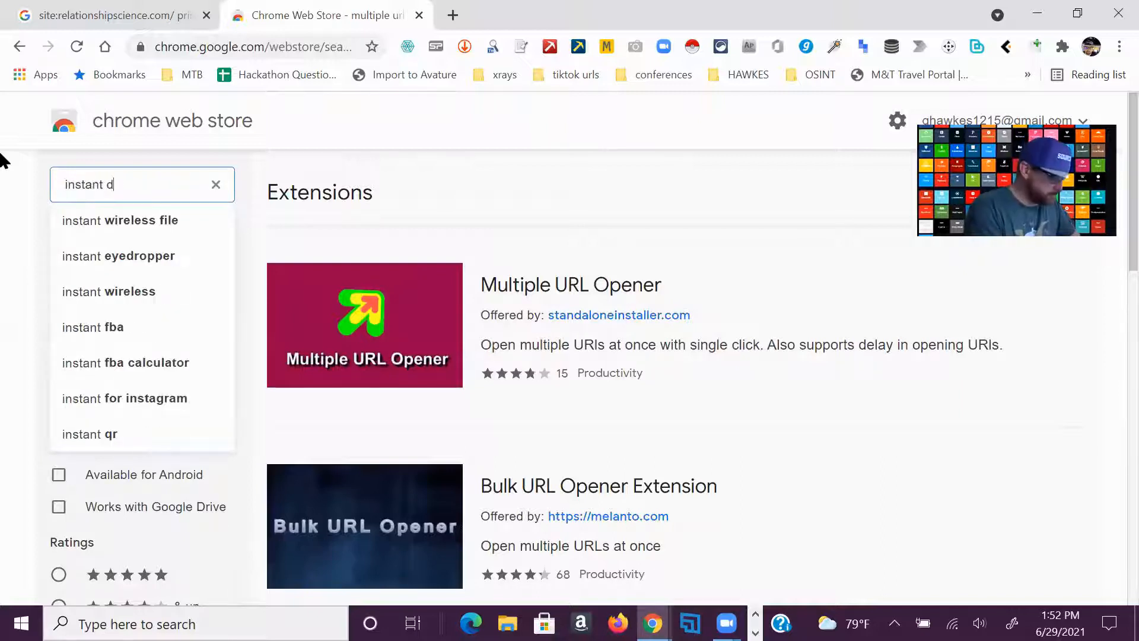
type("ata")
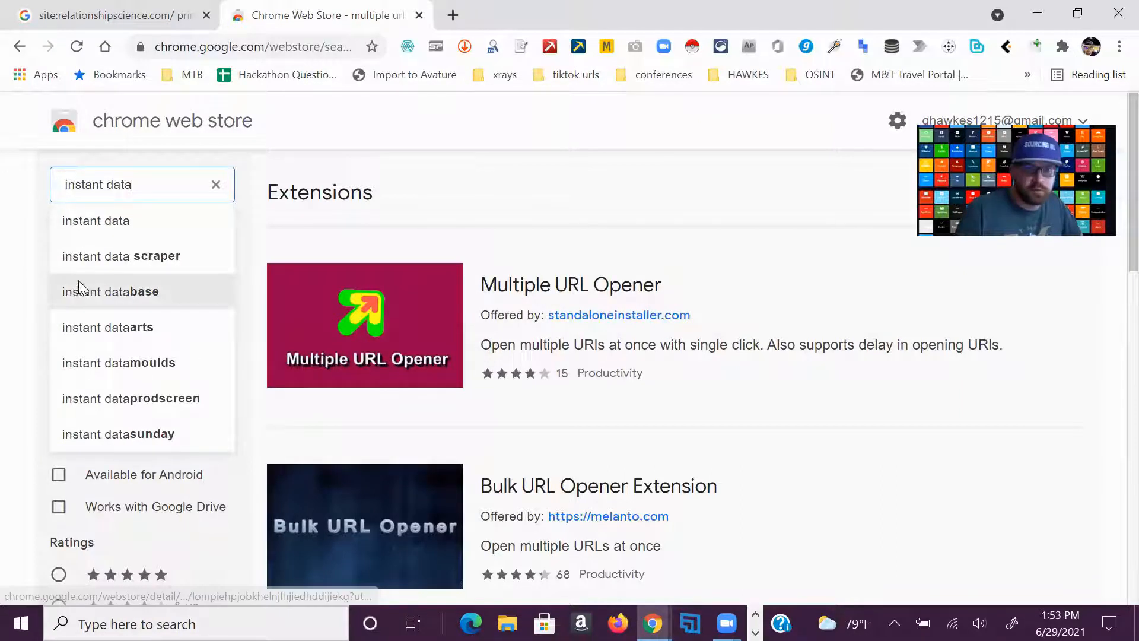
left_click(87, 257)
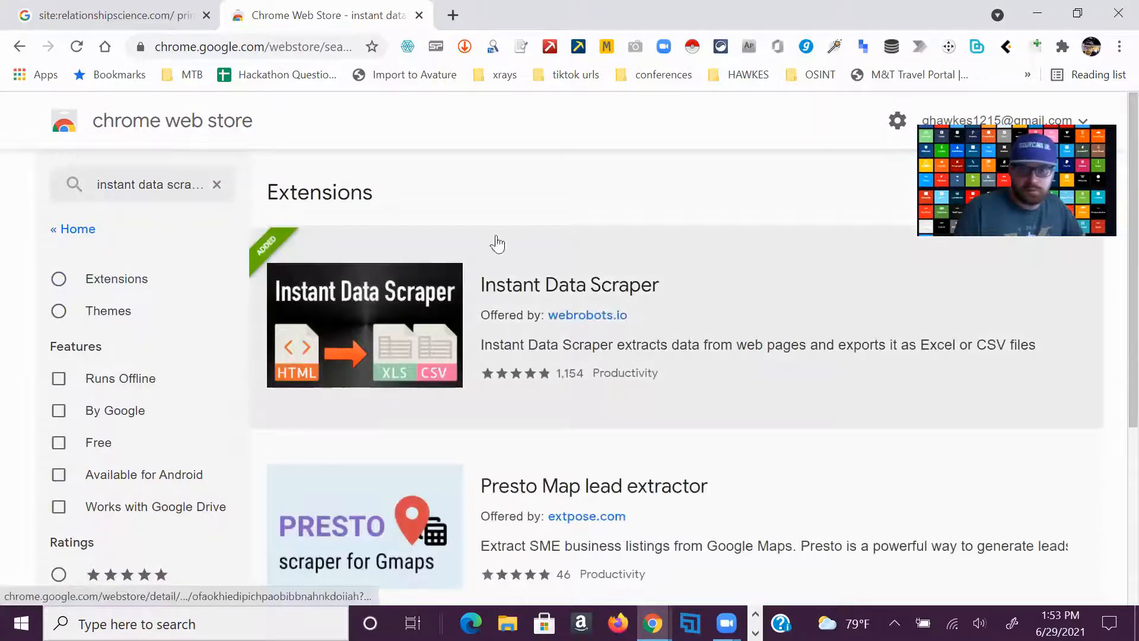